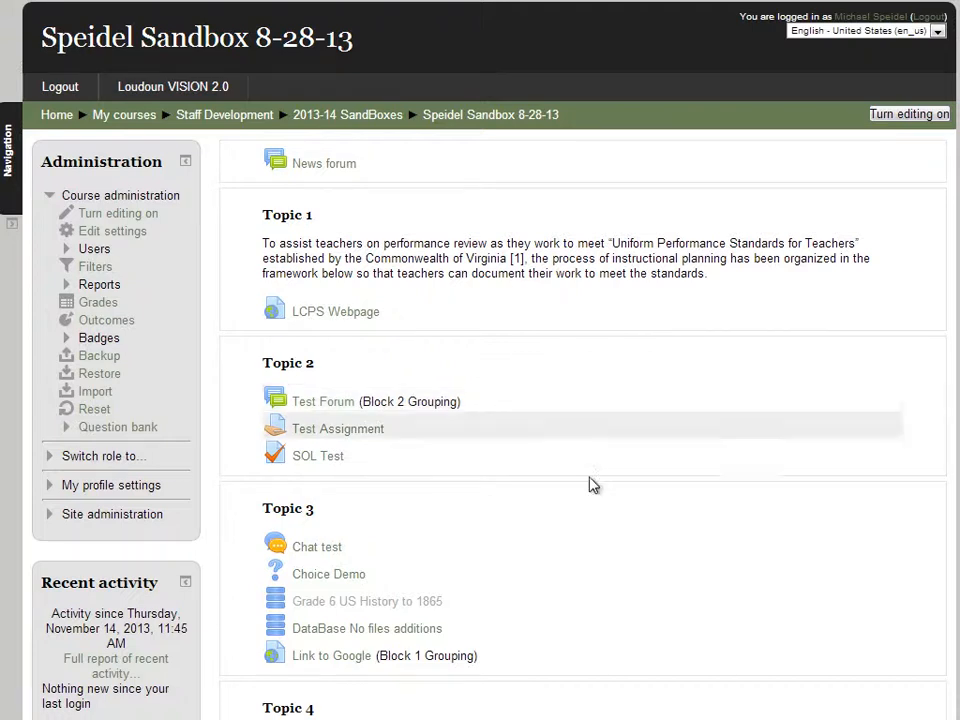
# Turn on editing mode for the Speidel Sandbox 8-28-13 course
pyautogui.click(926, 116)
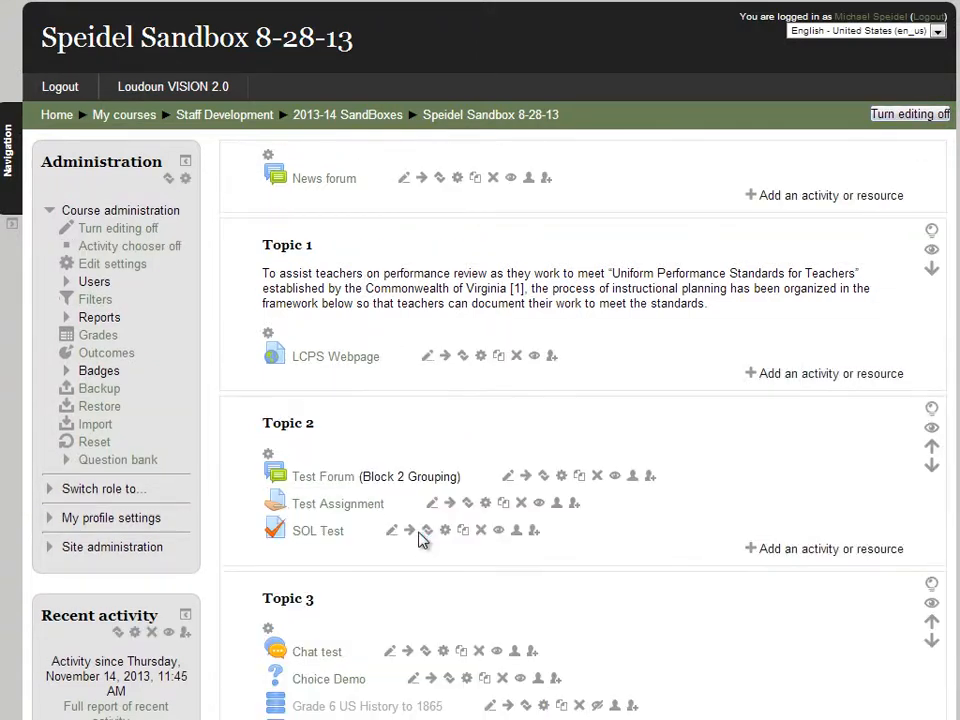
# Open the SOL Test quiz, noting its 1 attempt allowed, and go to its editing page
pyautogui.click(307, 534)
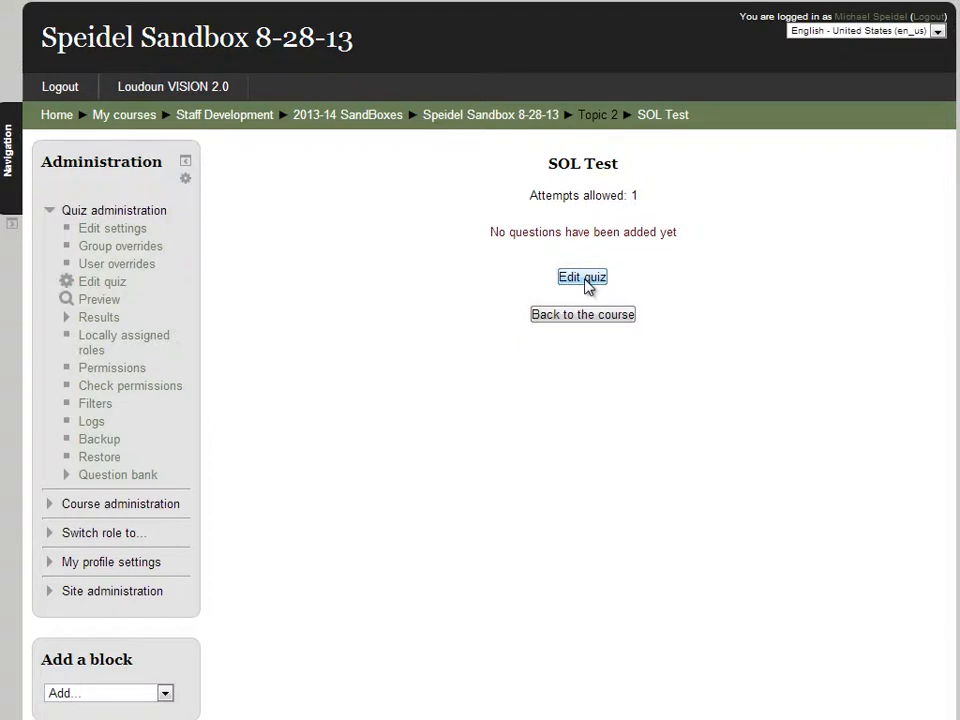
pyautogui.doubleClick(535, 196)
pyautogui.moveTo(622, 196); pyautogui.dragTo(636, 394)
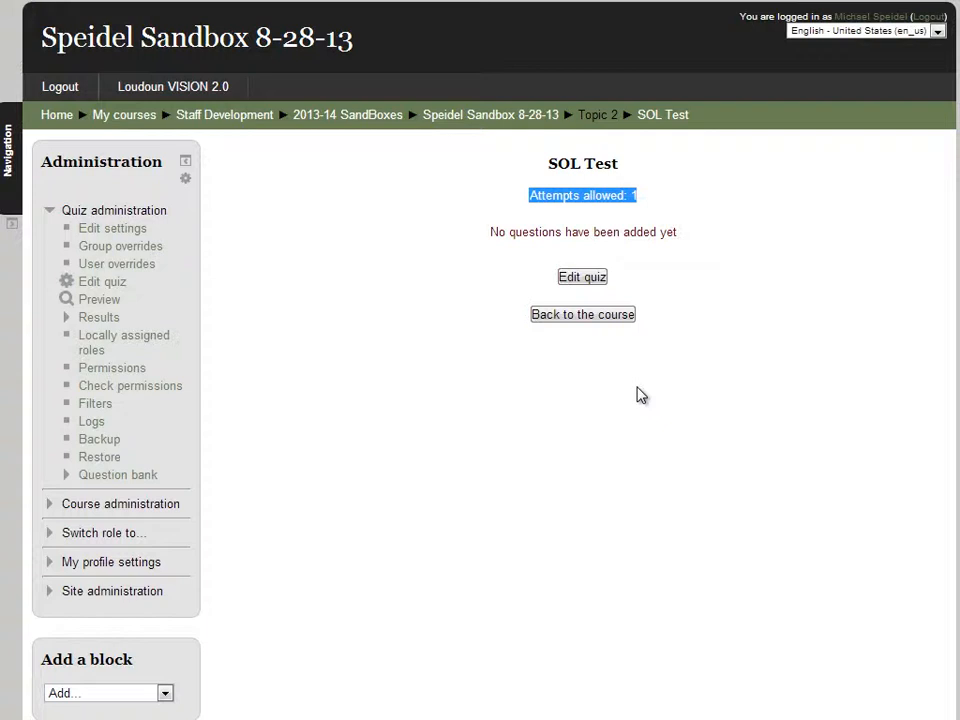
pyautogui.click(589, 279)
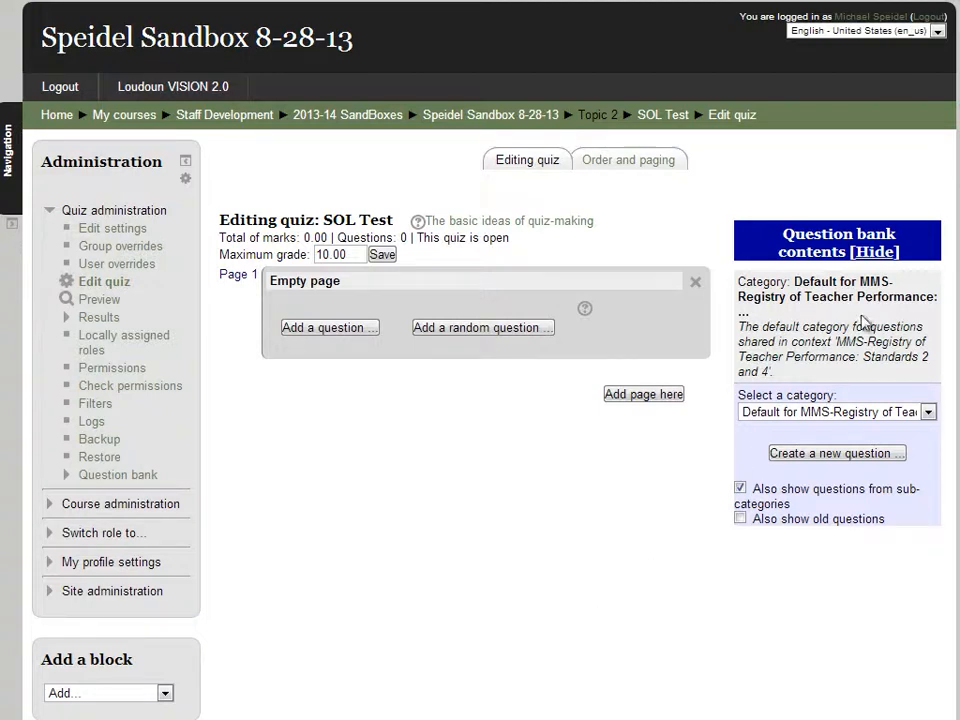
# Hide the question bank contents and bring up the question-type chooser for the empty page
pyautogui.click(872, 253)
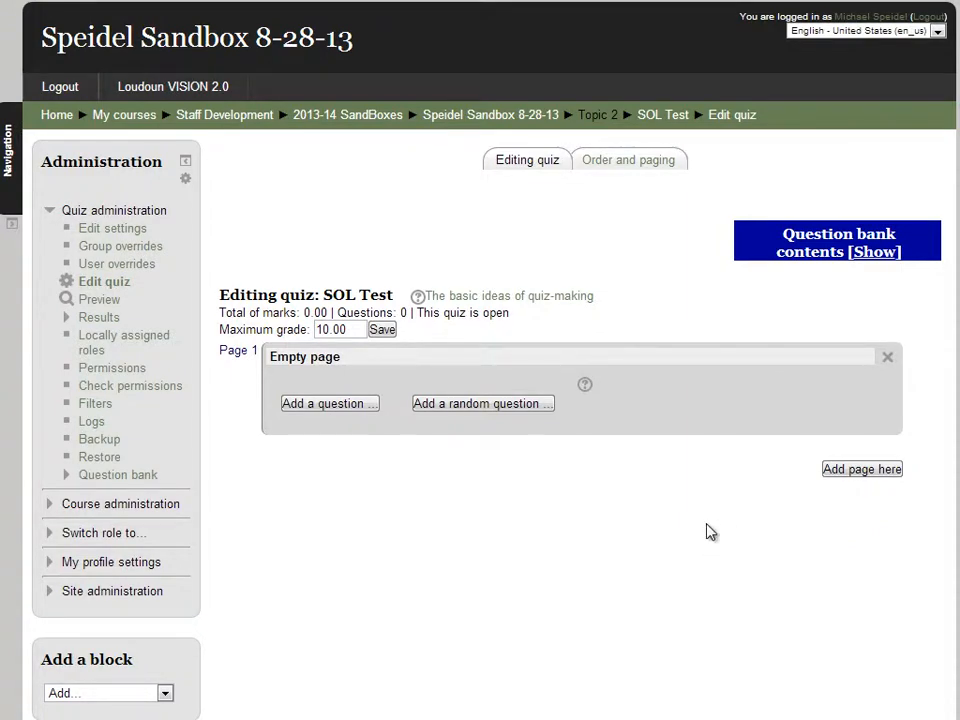
pyautogui.click(326, 404)
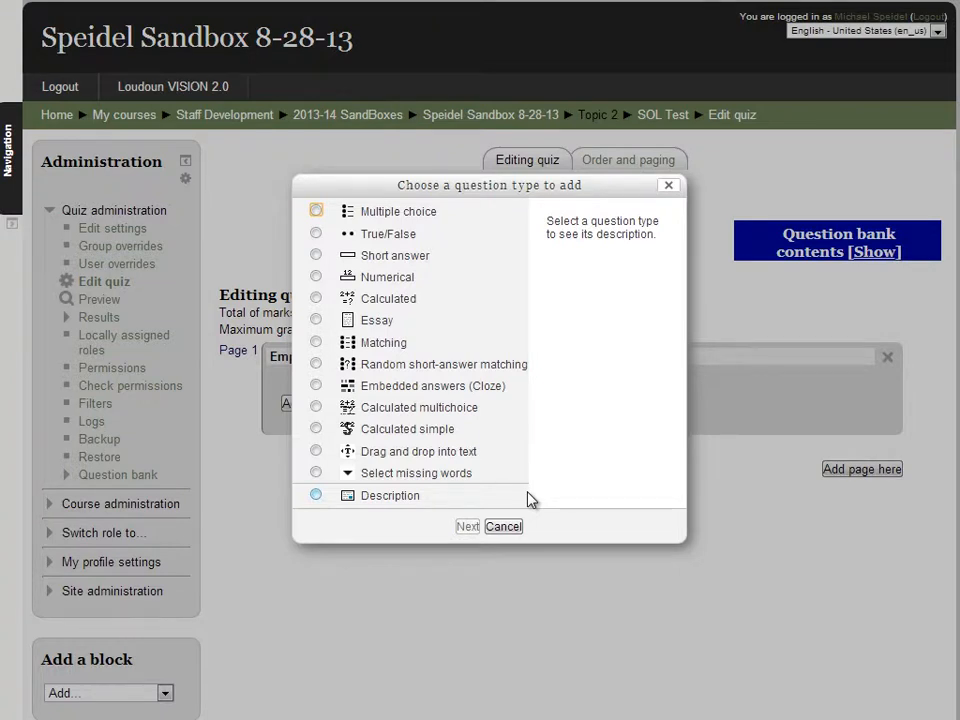
# Read the Multiple choice, True/False, Short answer, Numerical, Calculated, Essay and Matching descriptions
pyautogui.click(392, 214)
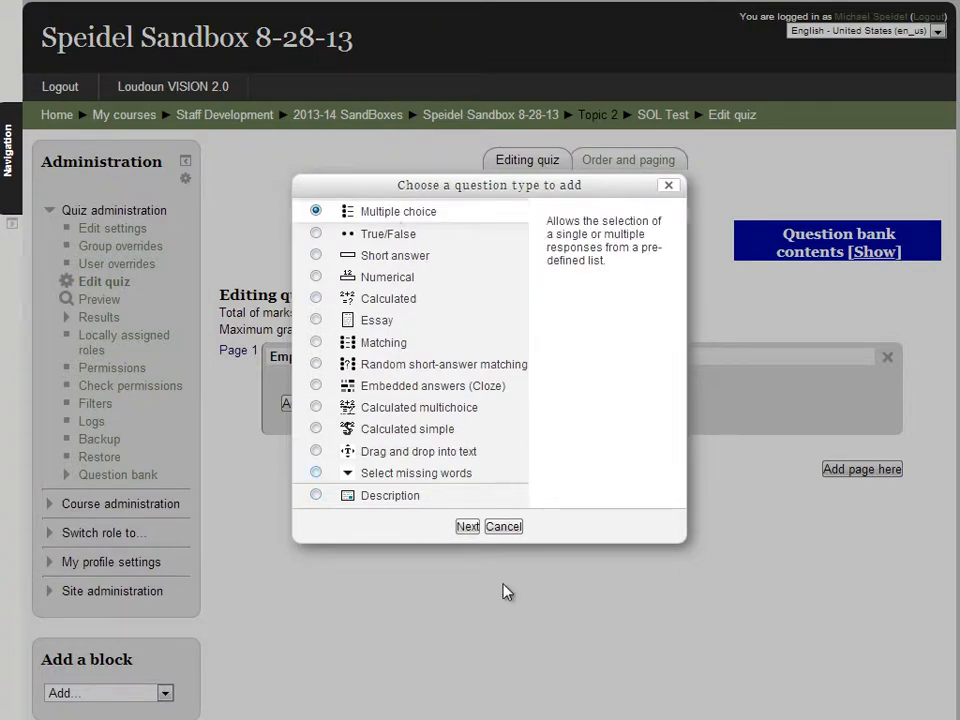
pyautogui.click(389, 238)
pyautogui.click(397, 257)
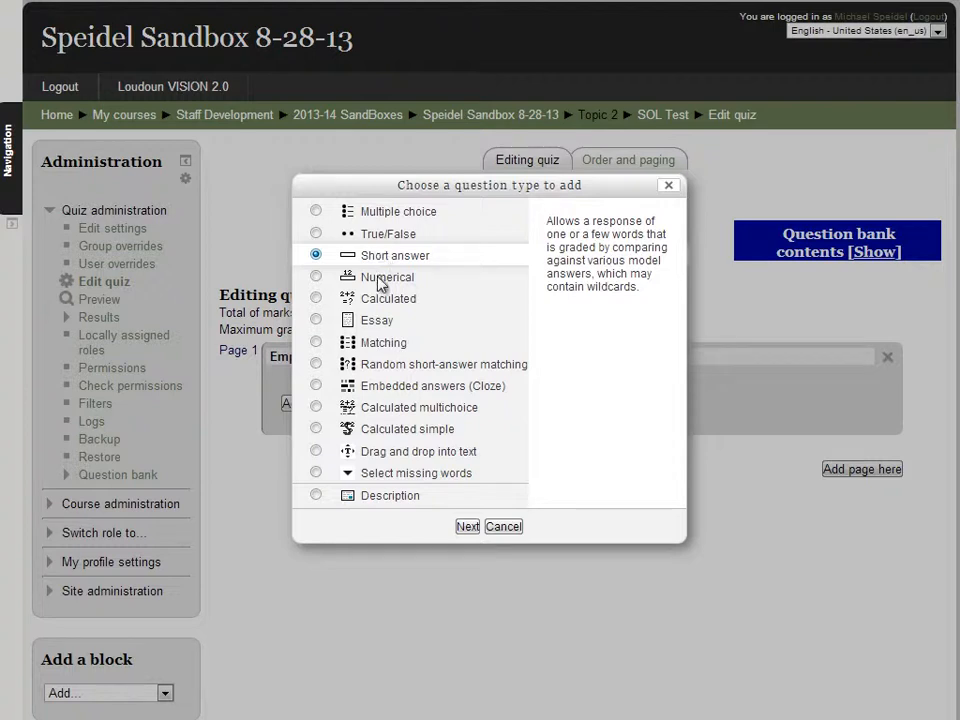
pyautogui.click(382, 278)
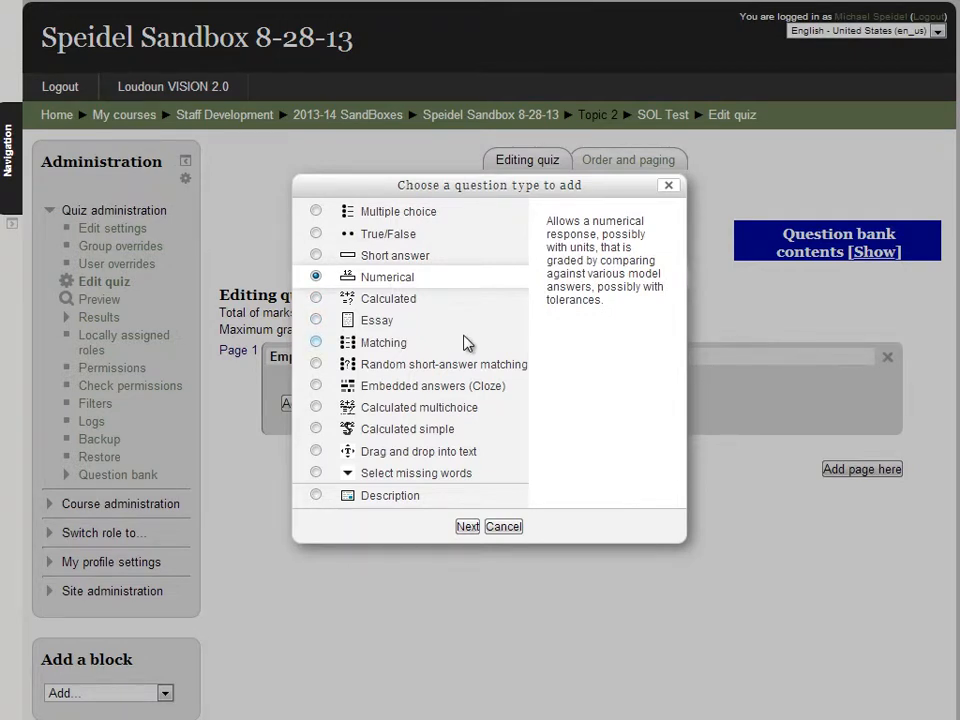
pyautogui.click(392, 299)
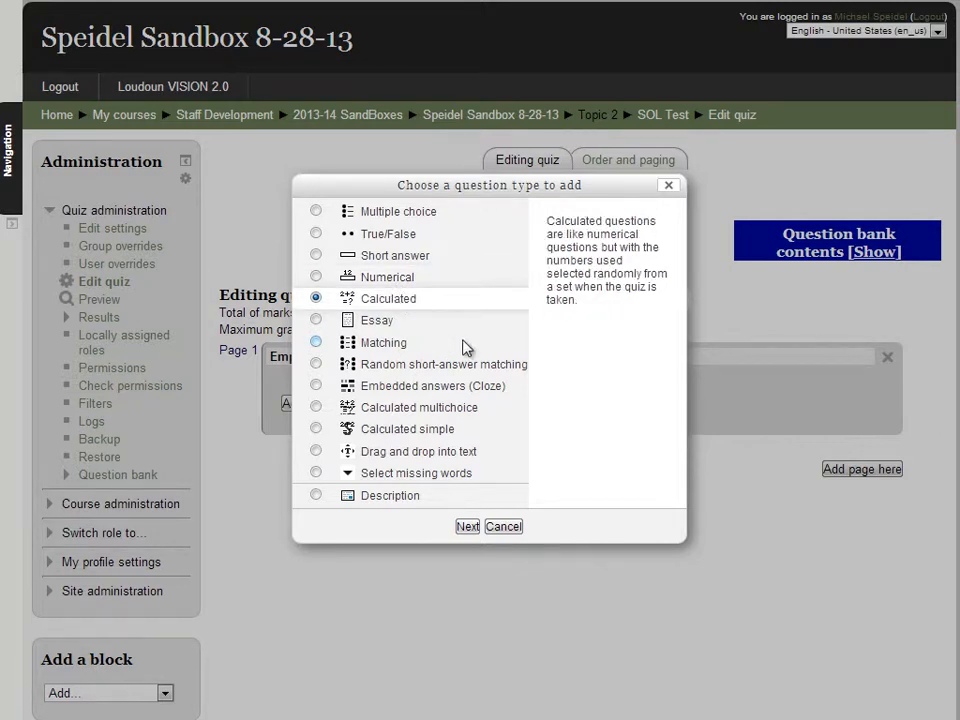
pyautogui.click(393, 322)
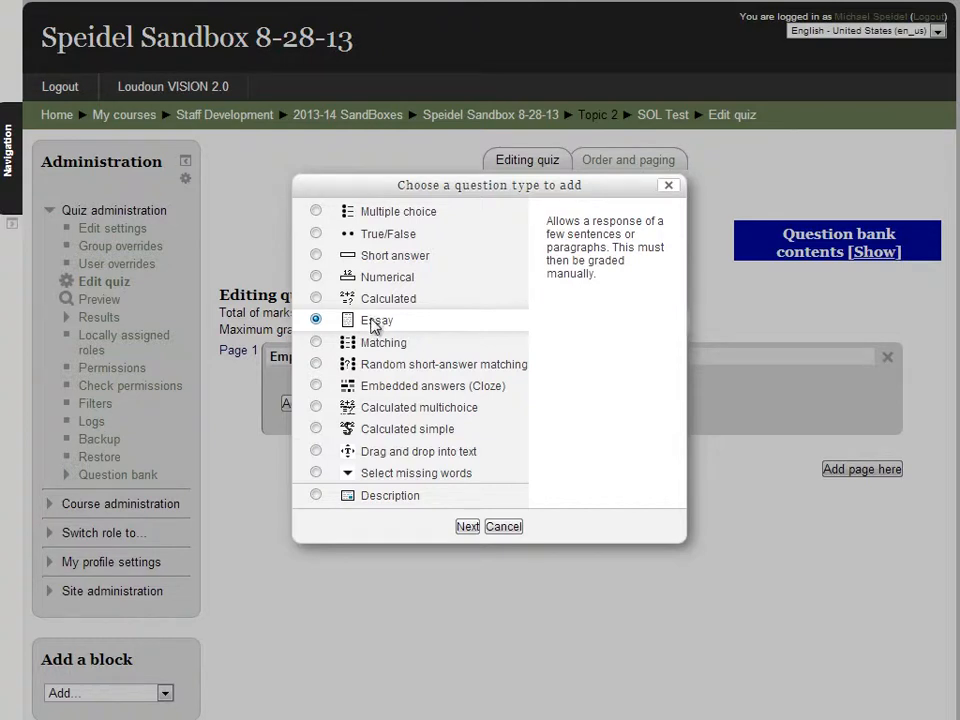
pyautogui.click(377, 344)
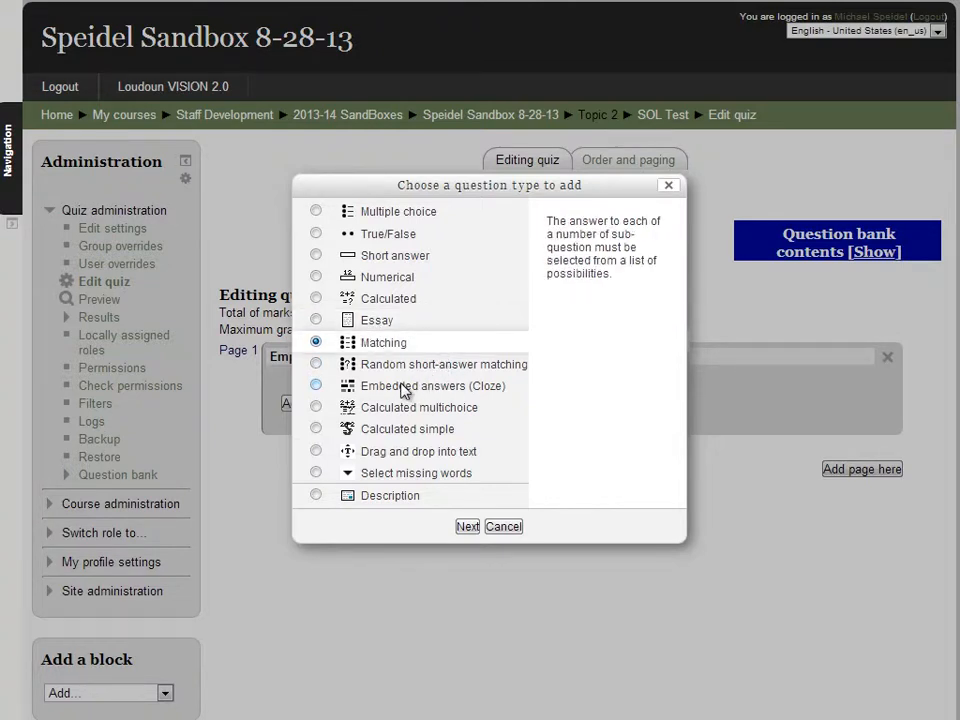
# Read the Cloze, Drag and drop, Select missing words and Description types, then start a Multiple choice question
pyautogui.click(405, 388)
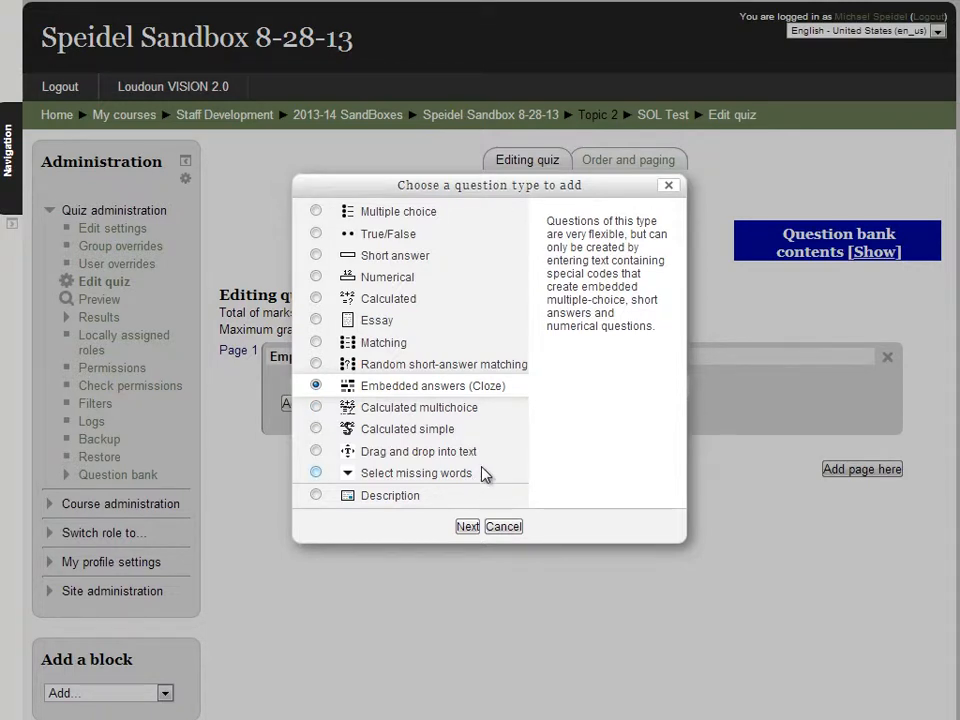
pyautogui.click(503, 455)
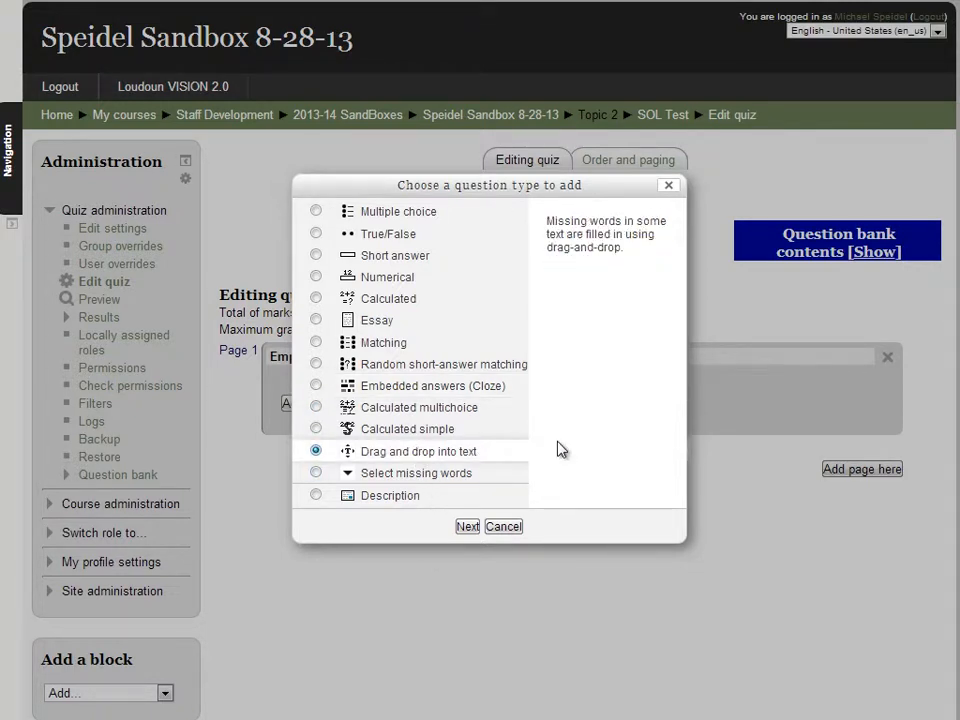
pyautogui.click(428, 475)
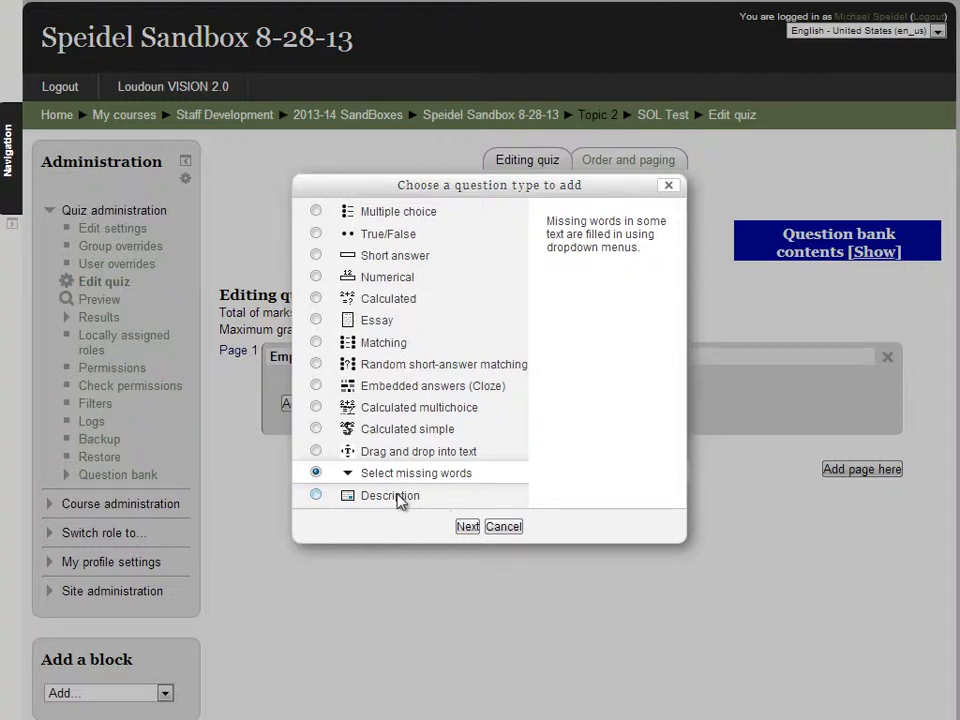
pyautogui.click(428, 498)
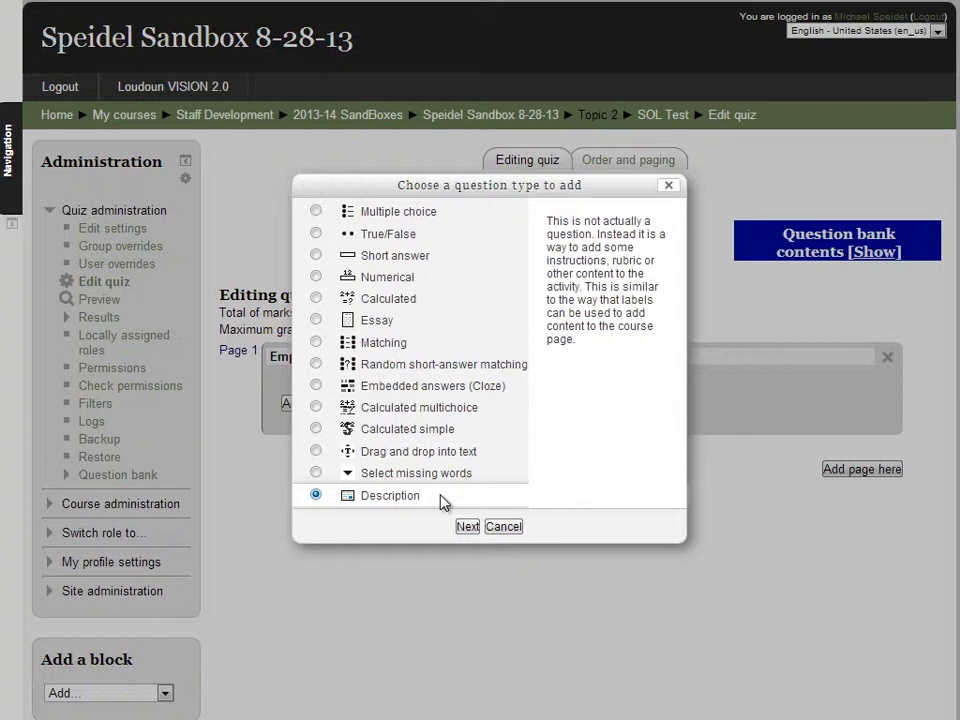
pyautogui.click(394, 213)
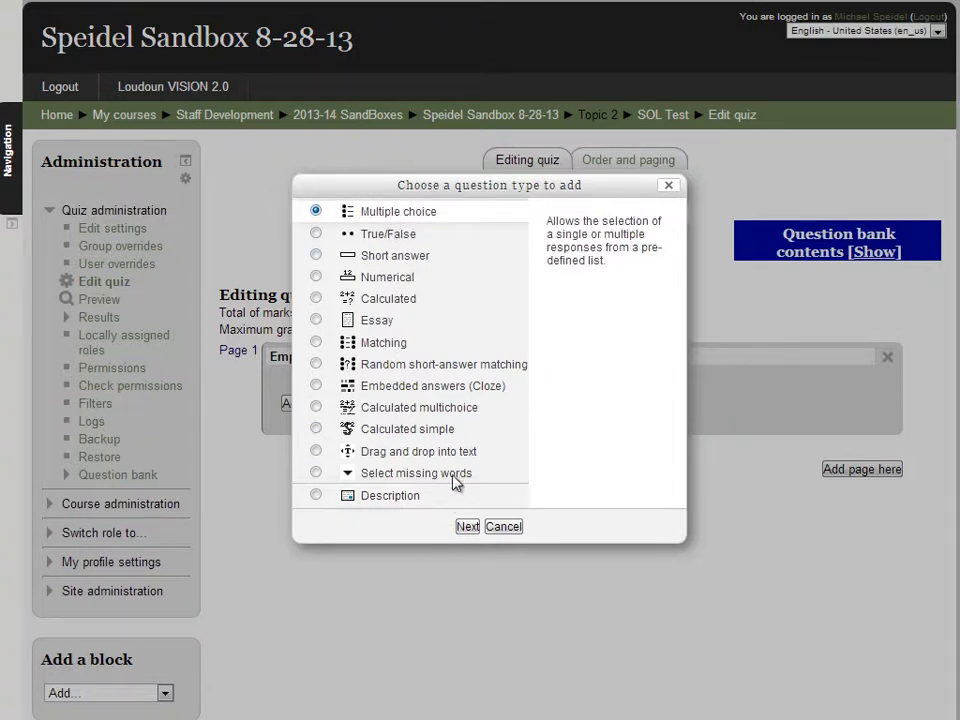
pyautogui.click(466, 527)
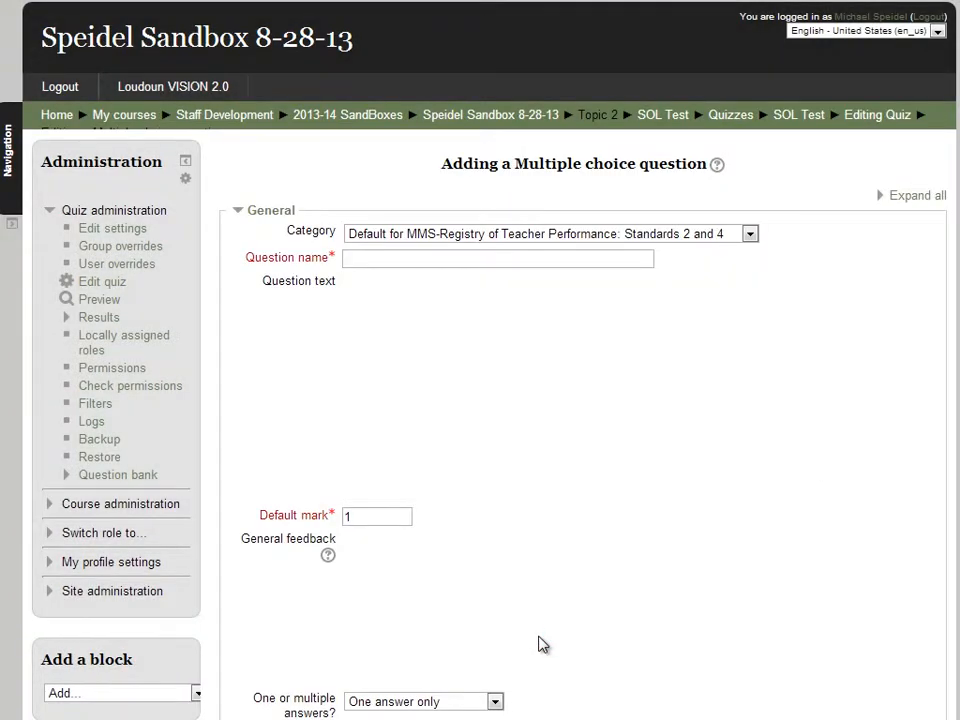
# Enter 'What color is the sky?' as both the question name and the question text
pyautogui.click(444, 257)
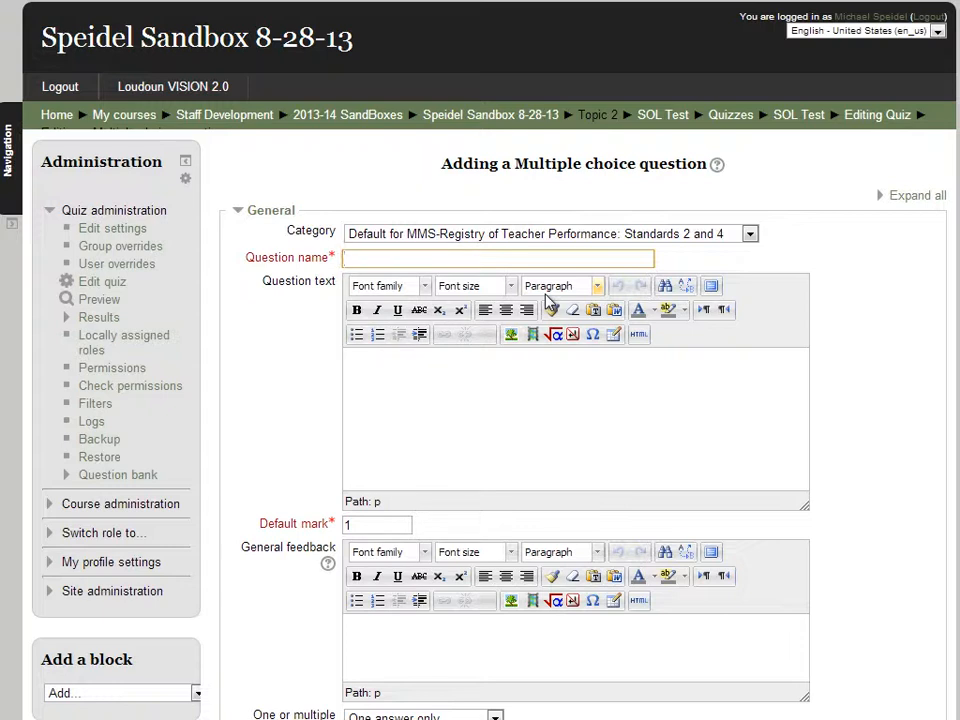
pyautogui.write('What color is the sky?')
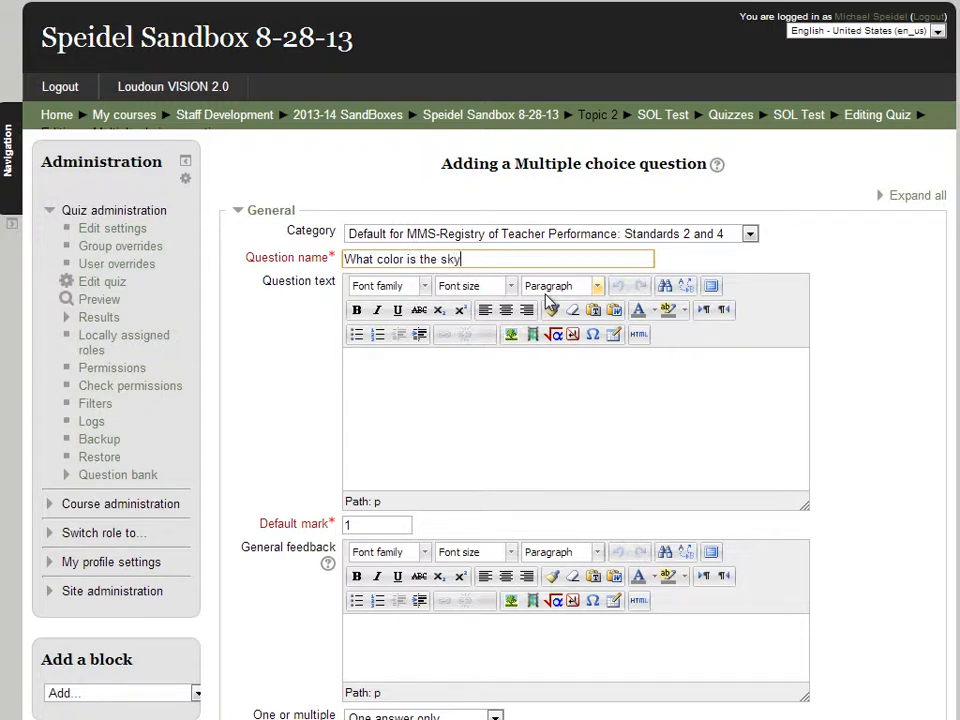
pyautogui.tripleClick(504, 258)
pyautogui.hotkey('ctrl', 'c')
pyautogui.click(482, 435)
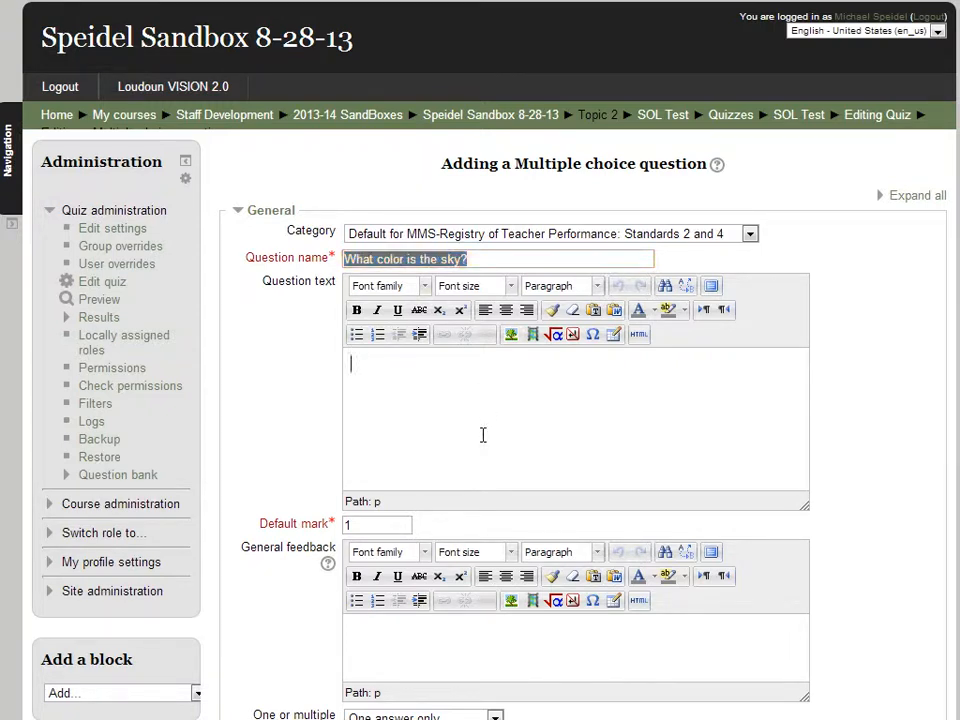
pyautogui.hotkey('ctrl', 'v')
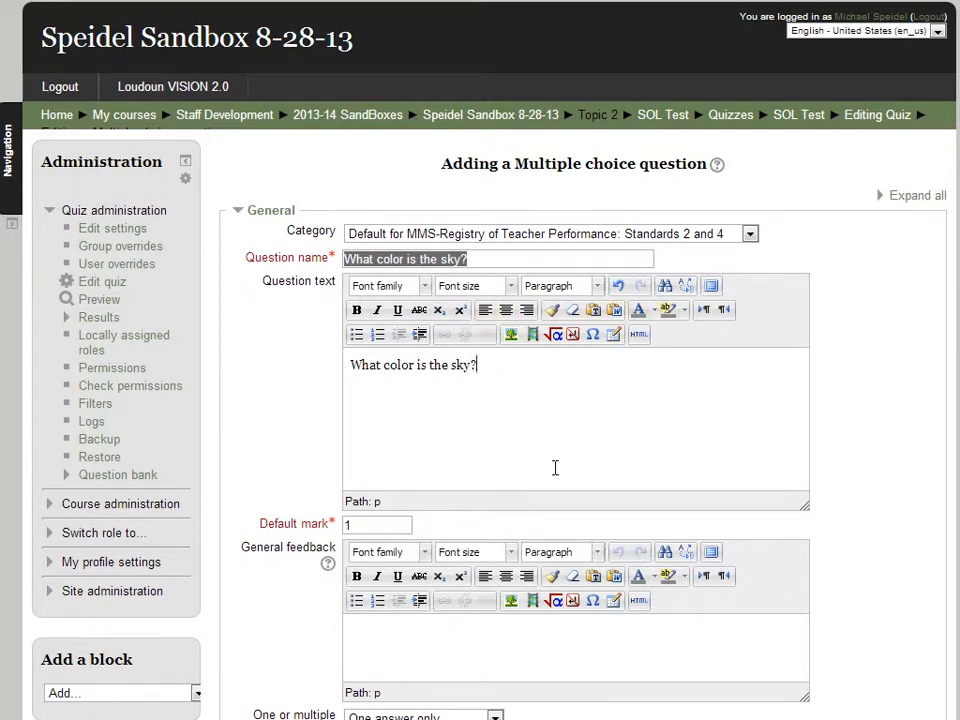
pyautogui.scroll(-3, 555, 467)
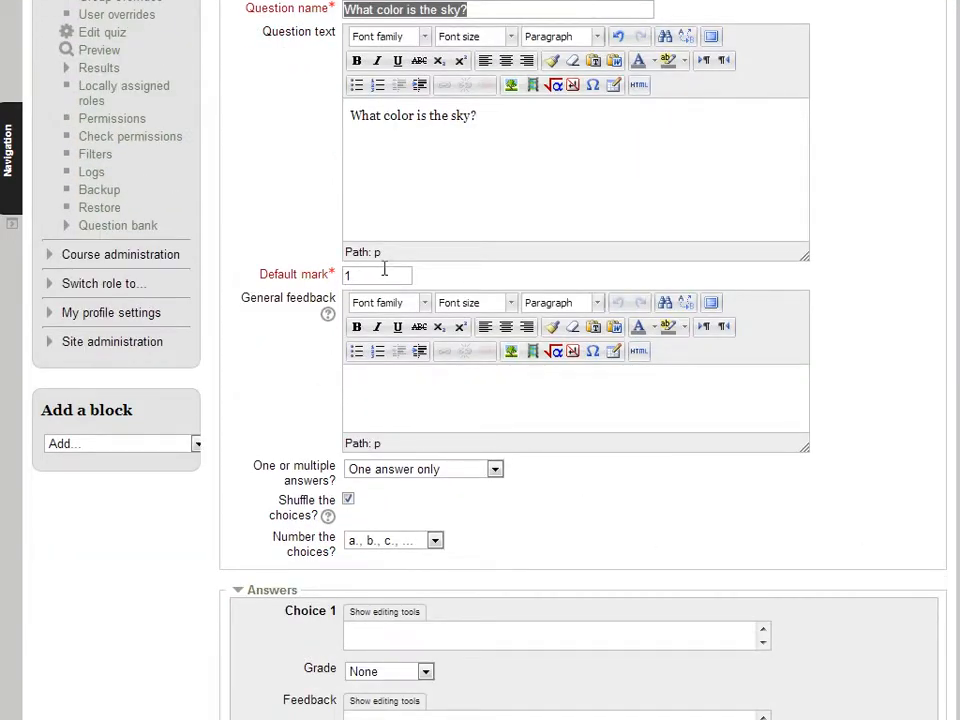
pyautogui.click(348, 496)
pyautogui.click(619, 497)
pyautogui.scroll(-3, 619, 505)
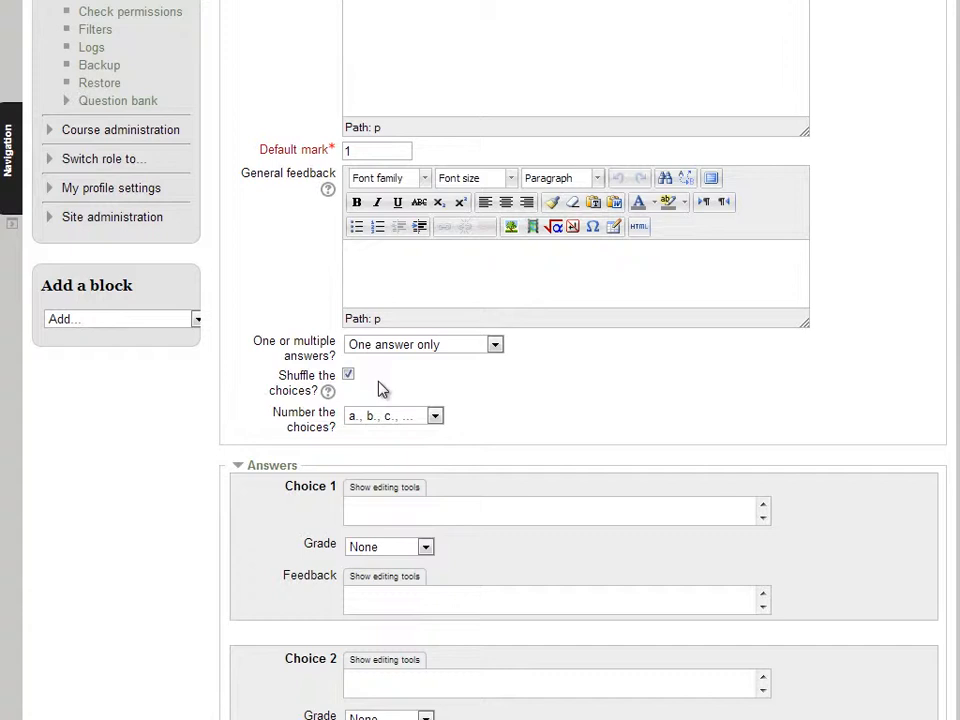
pyautogui.click(440, 421)
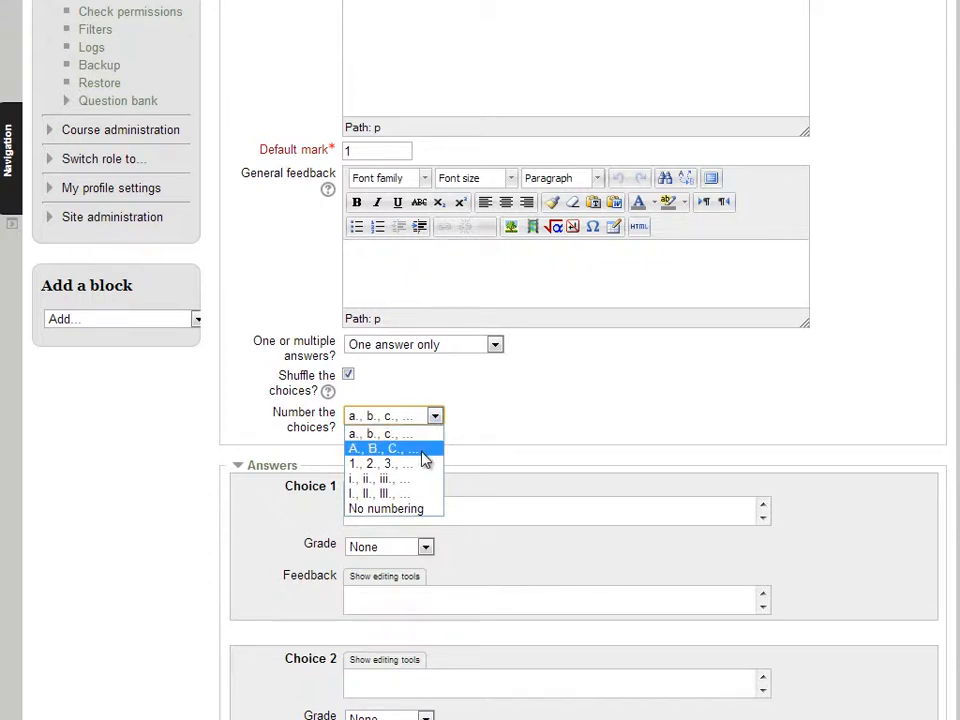
pyautogui.click(688, 393)
pyautogui.scroll(-3, 754, 405)
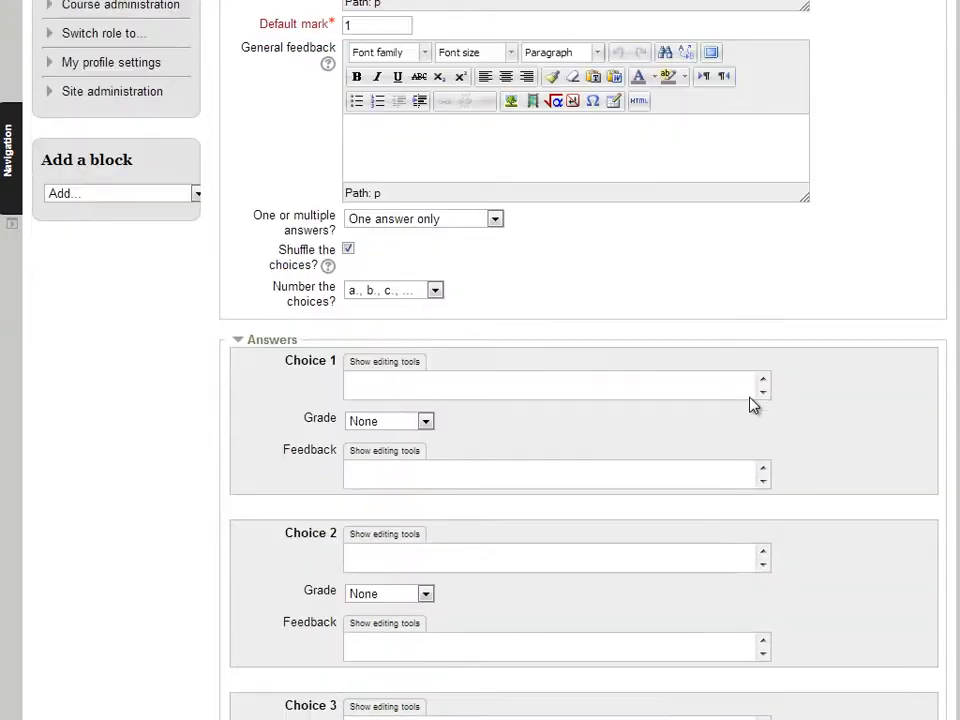
# Enter 'Red' as the first answer choice, leaving its grade at None
pyautogui.click(553, 384)
pyautogui.write('Red')
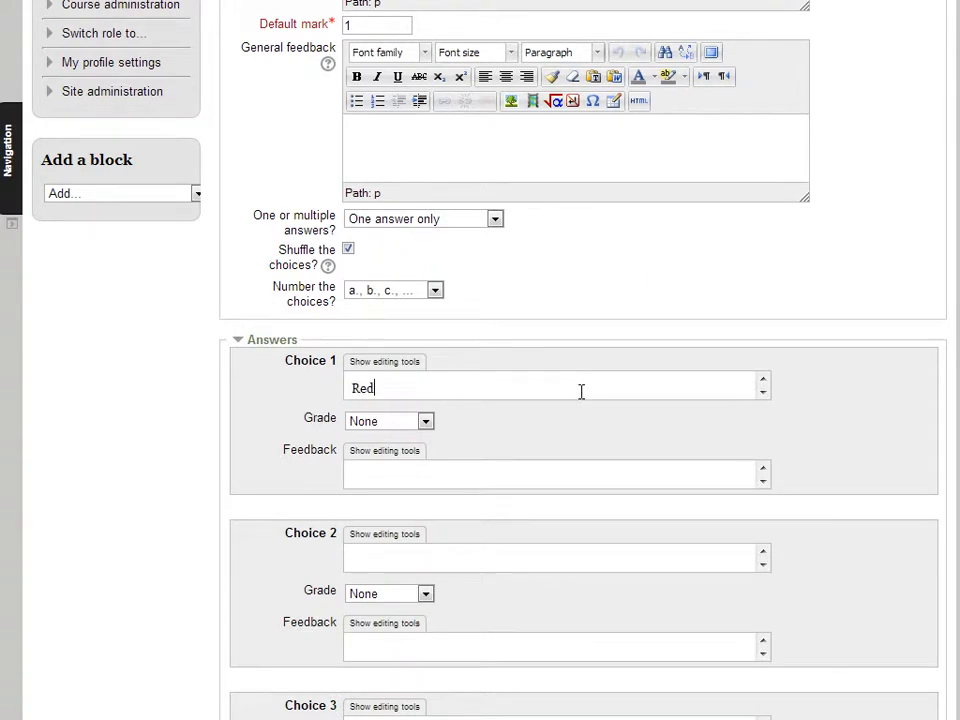
pyautogui.click(426, 421)
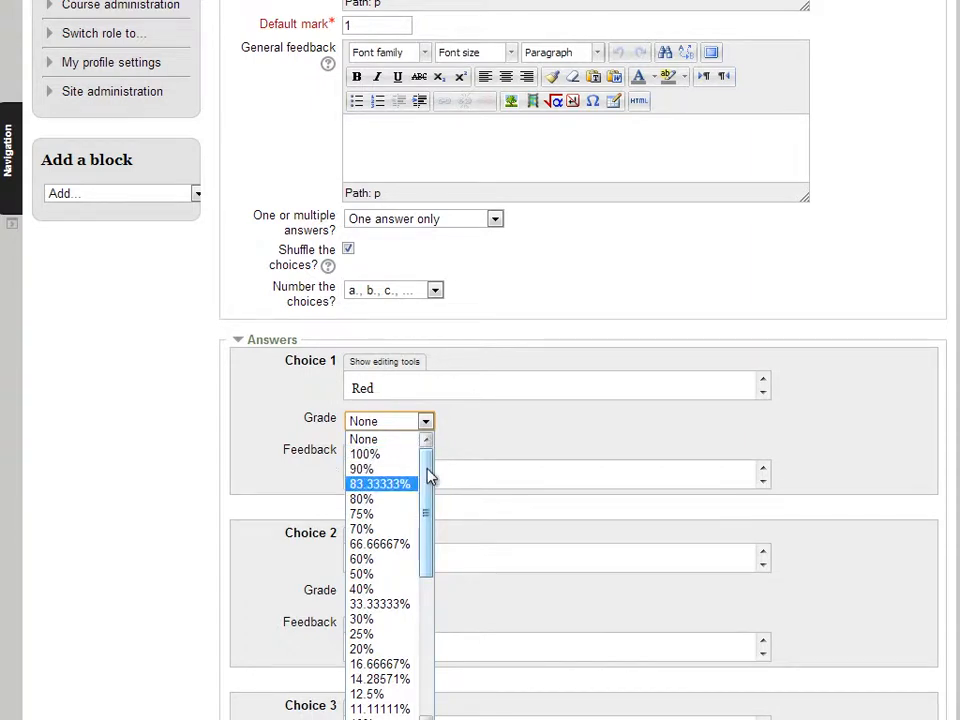
pyautogui.click(555, 450)
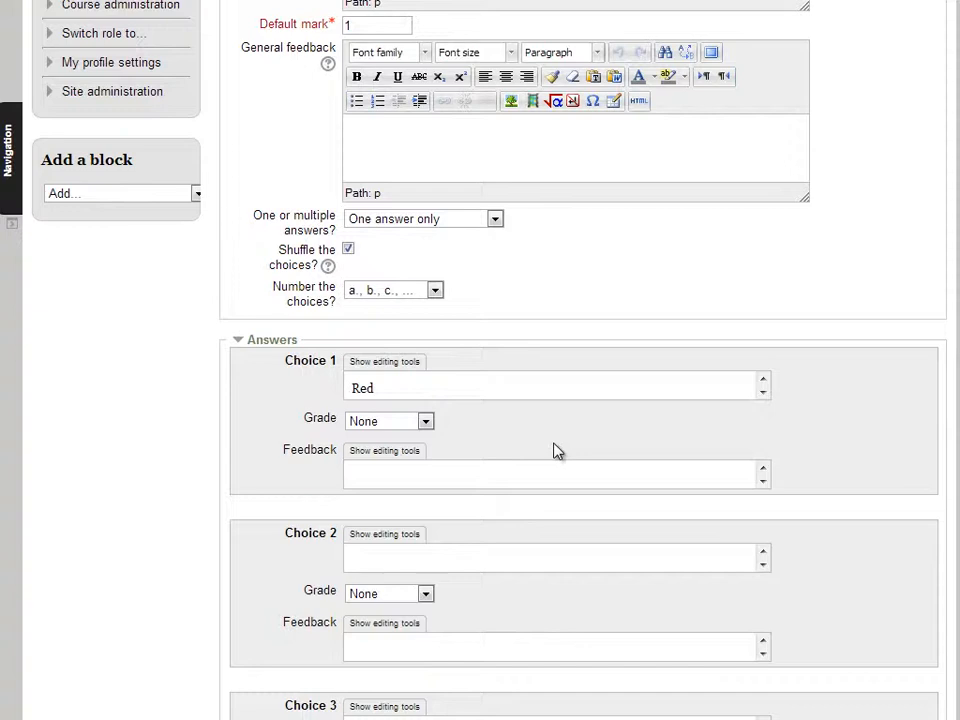
pyautogui.click(427, 423)
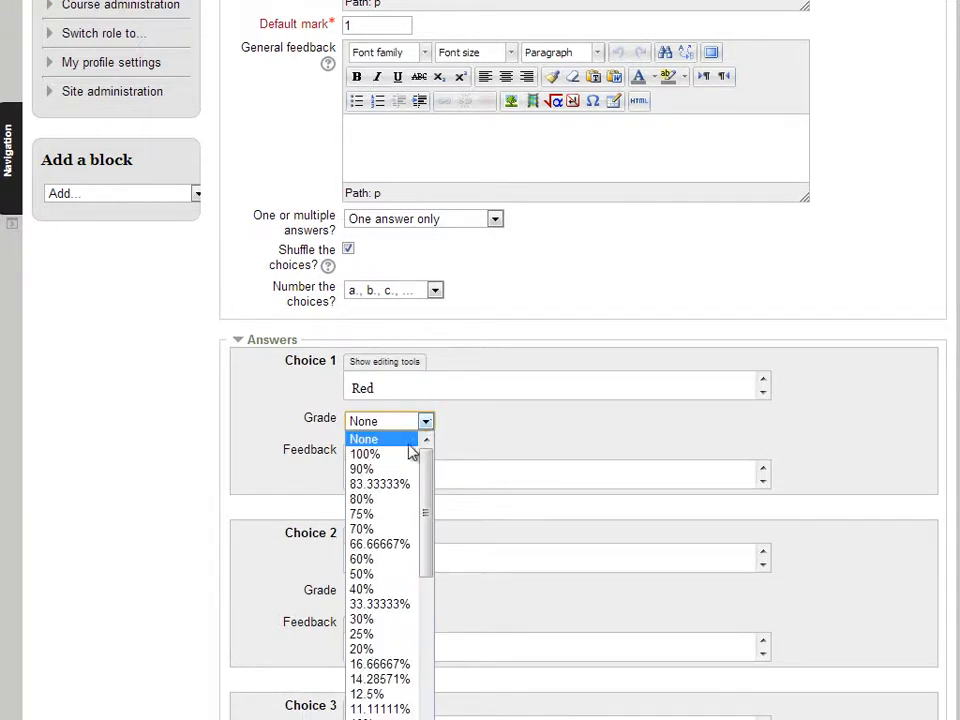
pyautogui.moveTo(426, 512); pyautogui.dragTo(428, 606)
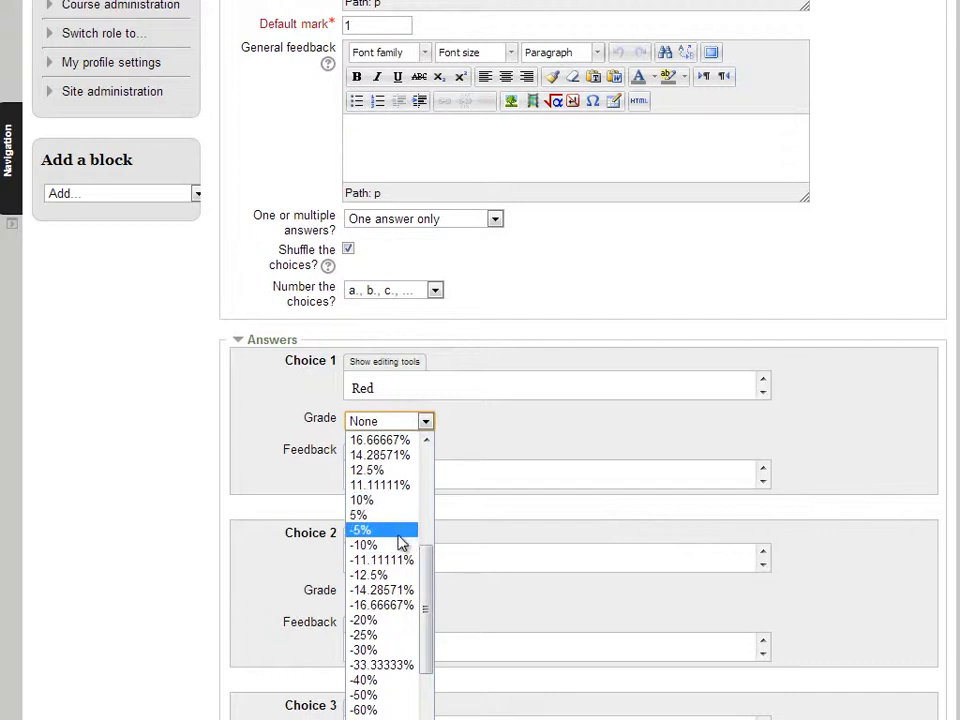
pyautogui.click(590, 429)
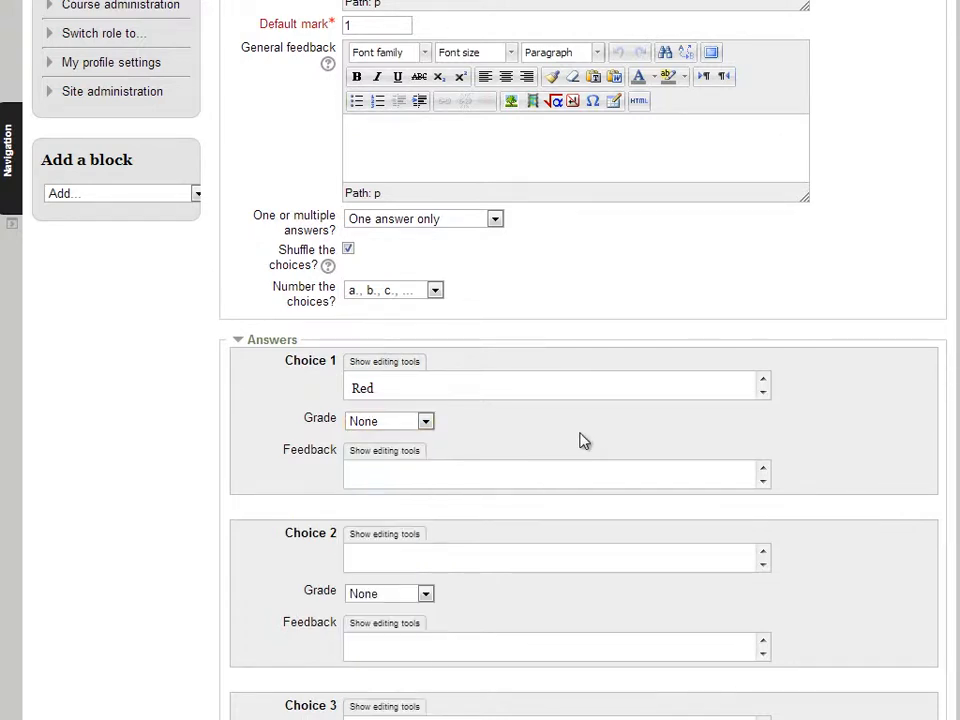
pyautogui.click(426, 476)
# Add Blue graded 100%, then Yellow and Green as answer choices 2 to 4
pyautogui.click(395, 557)
pyautogui.write('Blue')
pyautogui.click(425, 594)
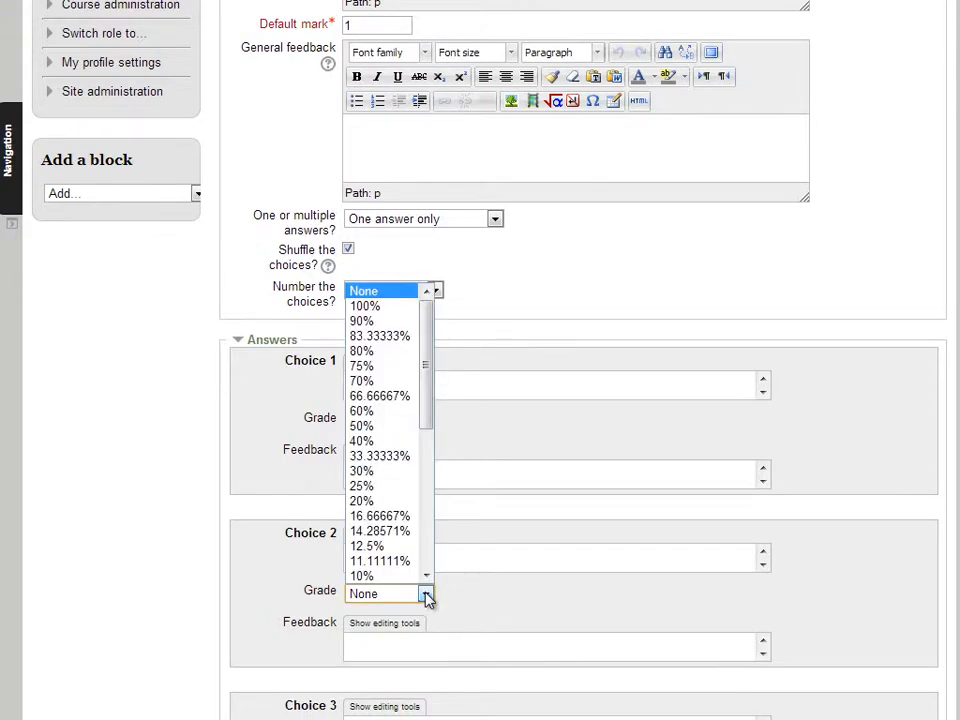
pyautogui.click(380, 306)
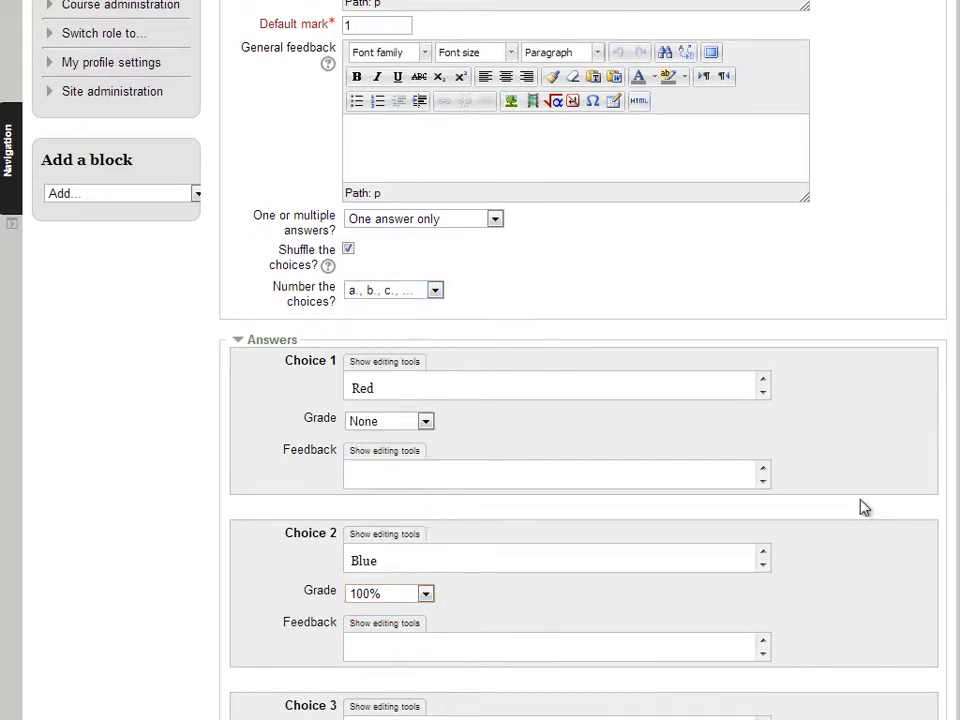
pyautogui.scroll(-2, 866, 517)
pyautogui.click(427, 483)
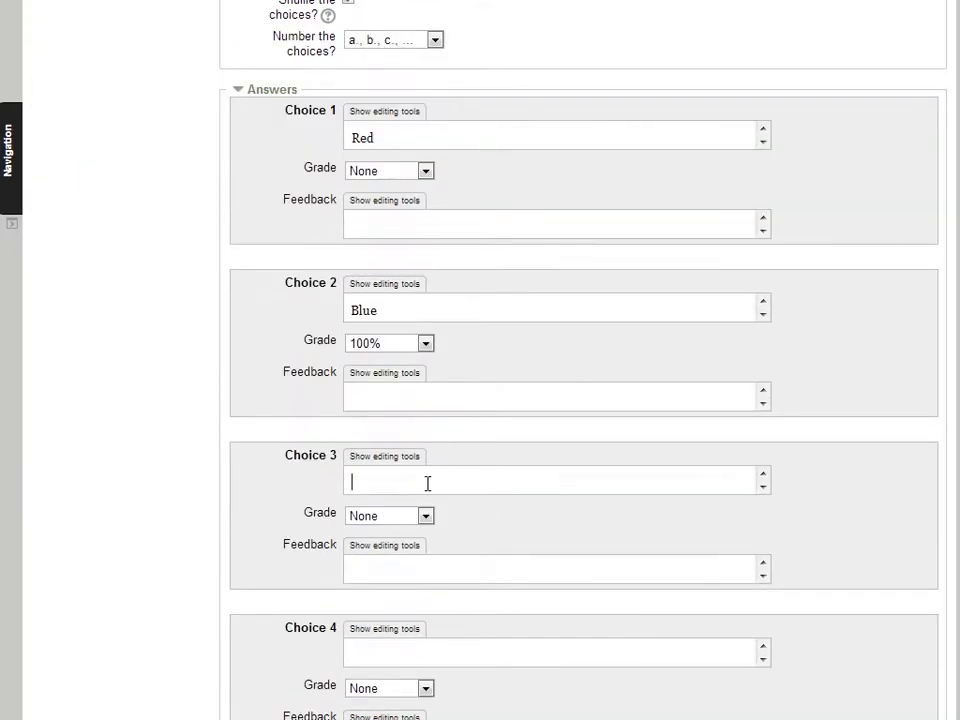
pyautogui.write('Yellow')
pyautogui.click(405, 654)
pyautogui.write('Green')
pyautogui.scroll(-3, 868, 564)
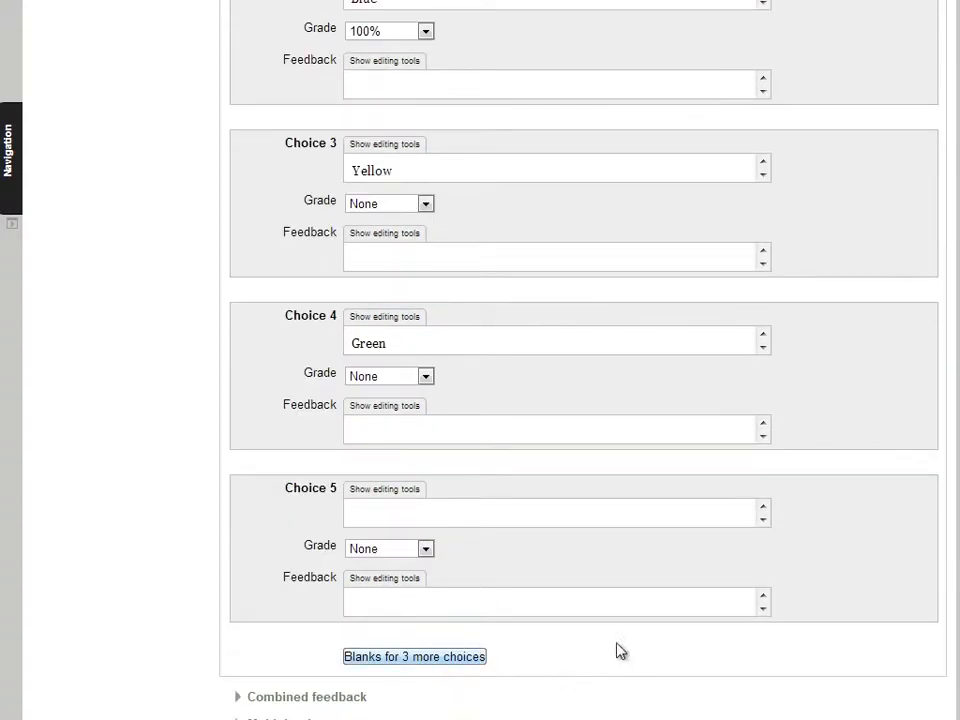
pyautogui.scroll(-2, 853, 594)
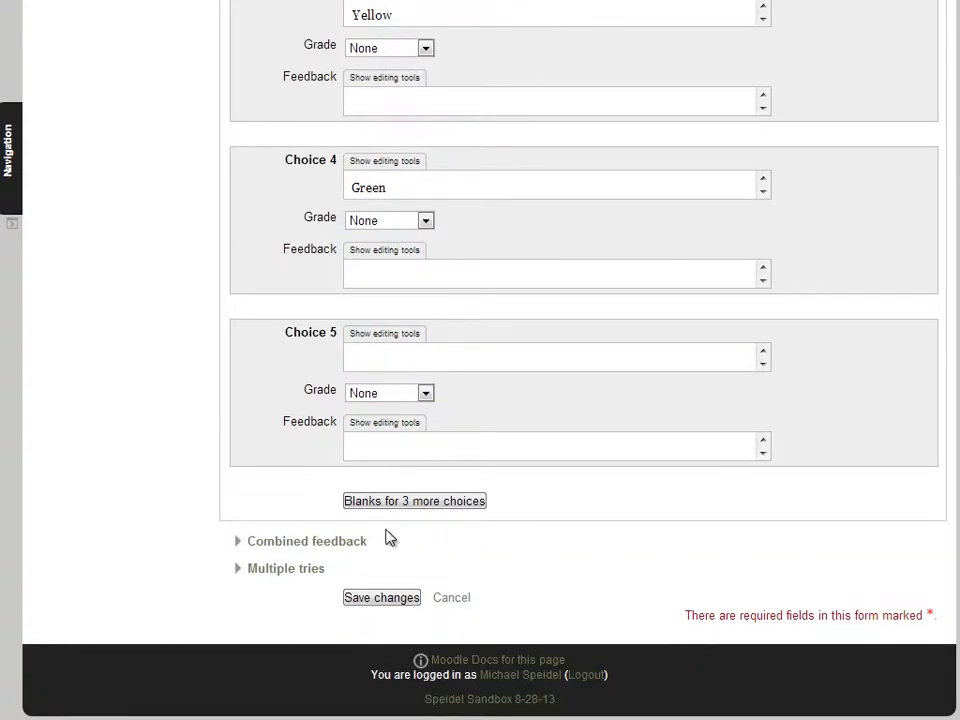
# Expand Combined feedback and leave the fifth choice's grade at None
pyautogui.click(320, 543)
pyautogui.scroll(-1, 750, 594)
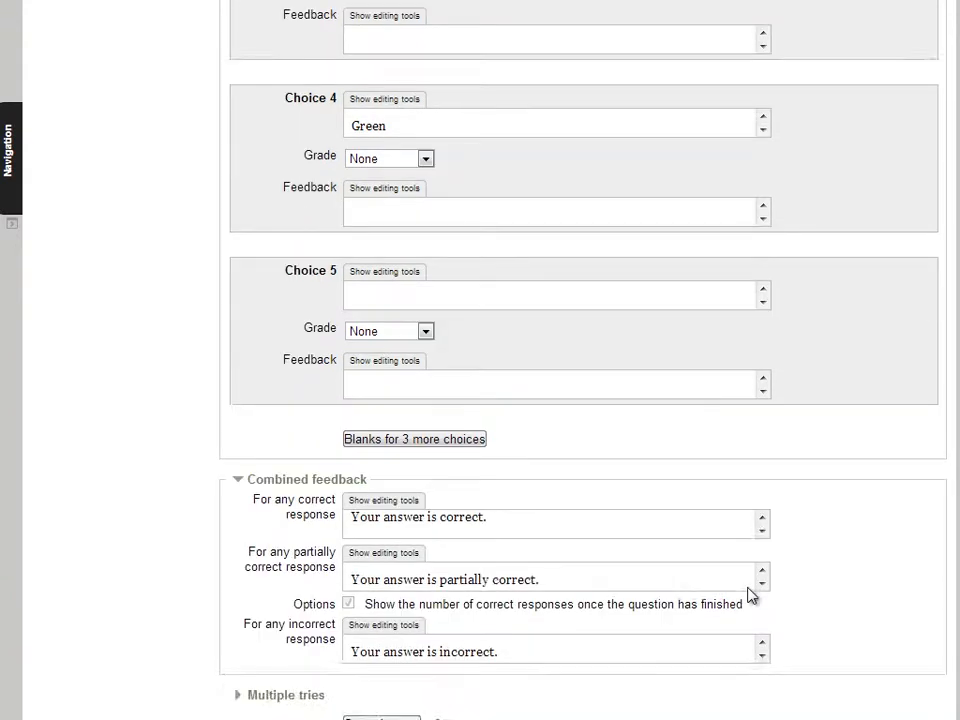
pyautogui.scroll(1, 750, 594)
pyautogui.scroll(-3, 896, 579)
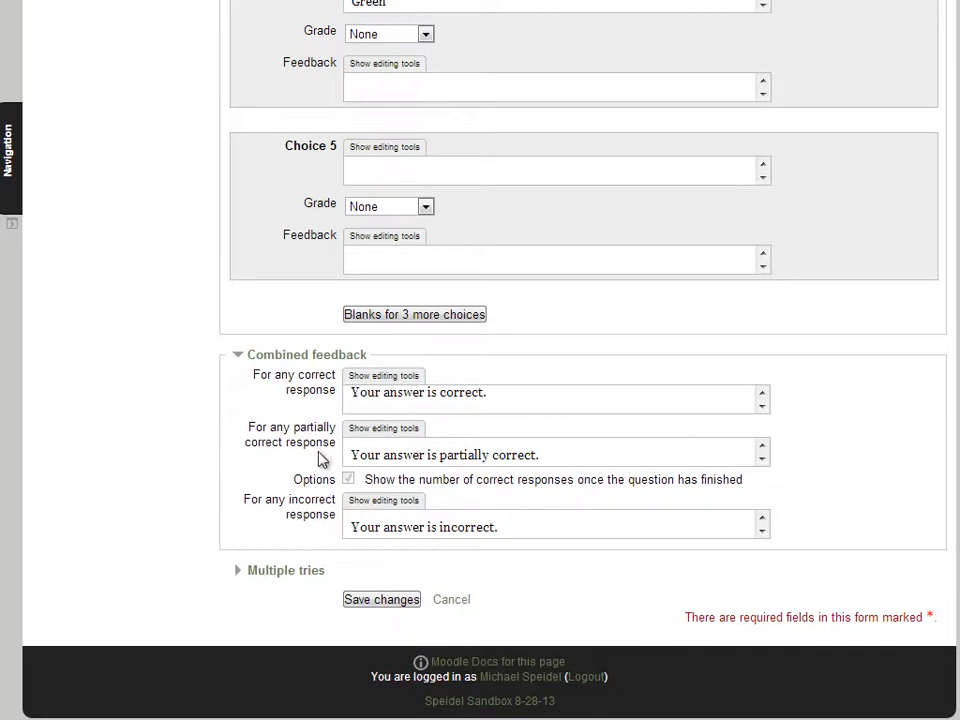
pyautogui.click(426, 208)
pyautogui.click(497, 214)
# Expand Multiple tries with its defaults and save the sky question
pyautogui.click(258, 576)
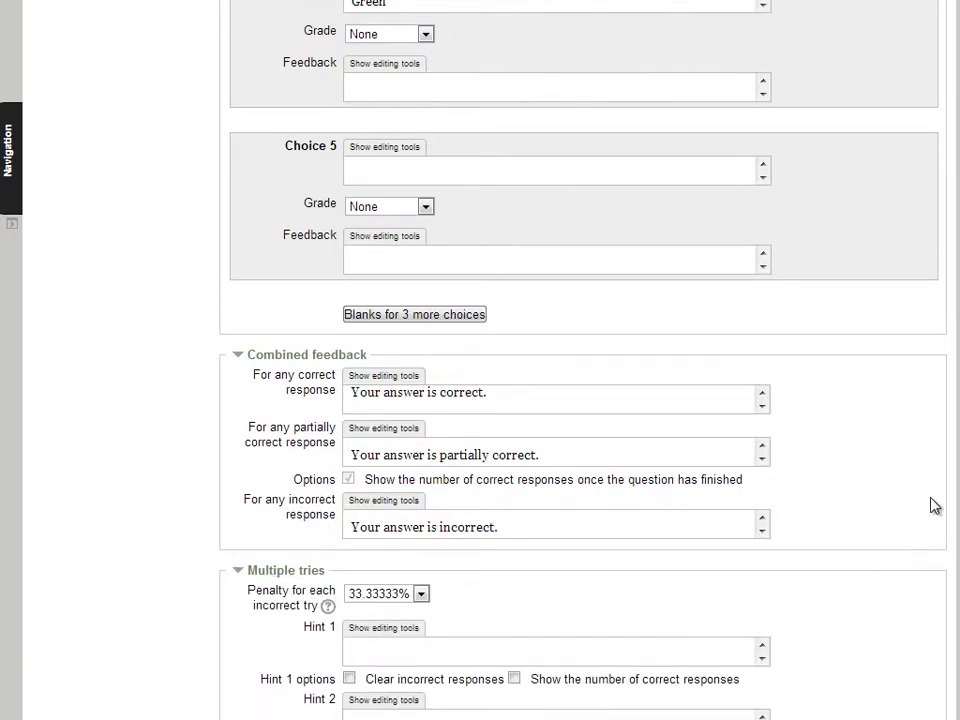
pyautogui.scroll(-3, 925, 523)
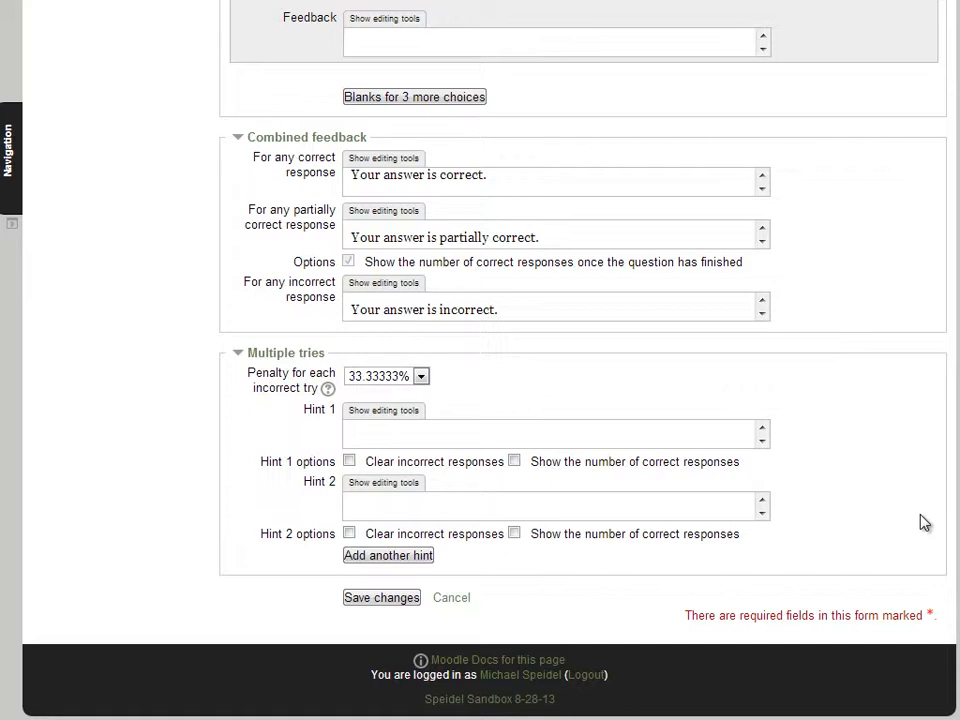
pyautogui.click(375, 600)
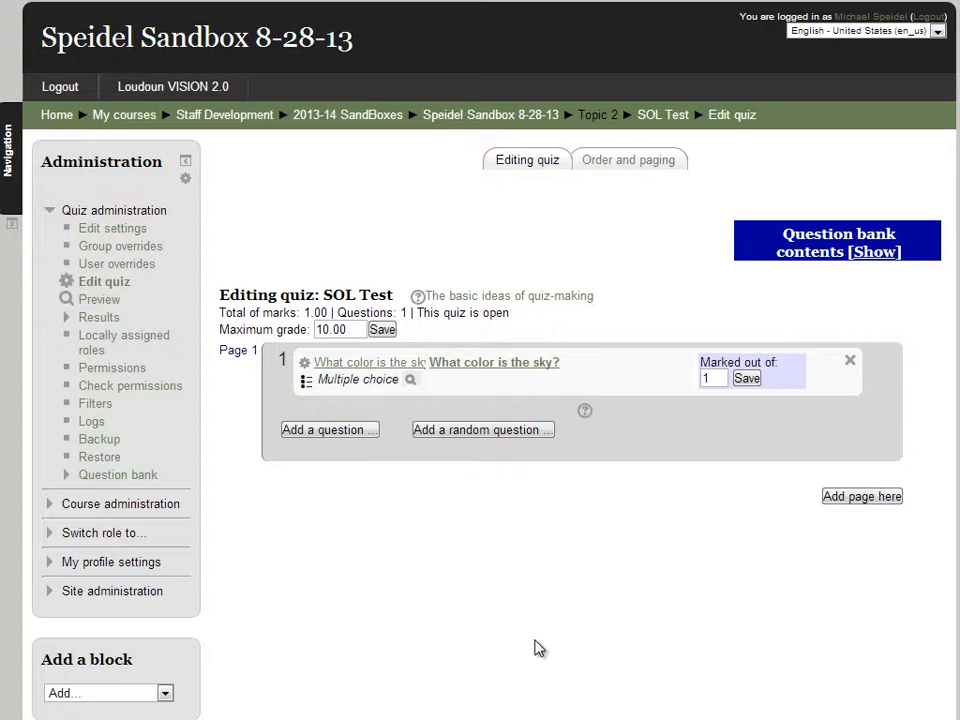
# Show the question bank and choose the Middle School > Grade 6 > Math Computation_and_Estimation category
pyautogui.click(875, 253)
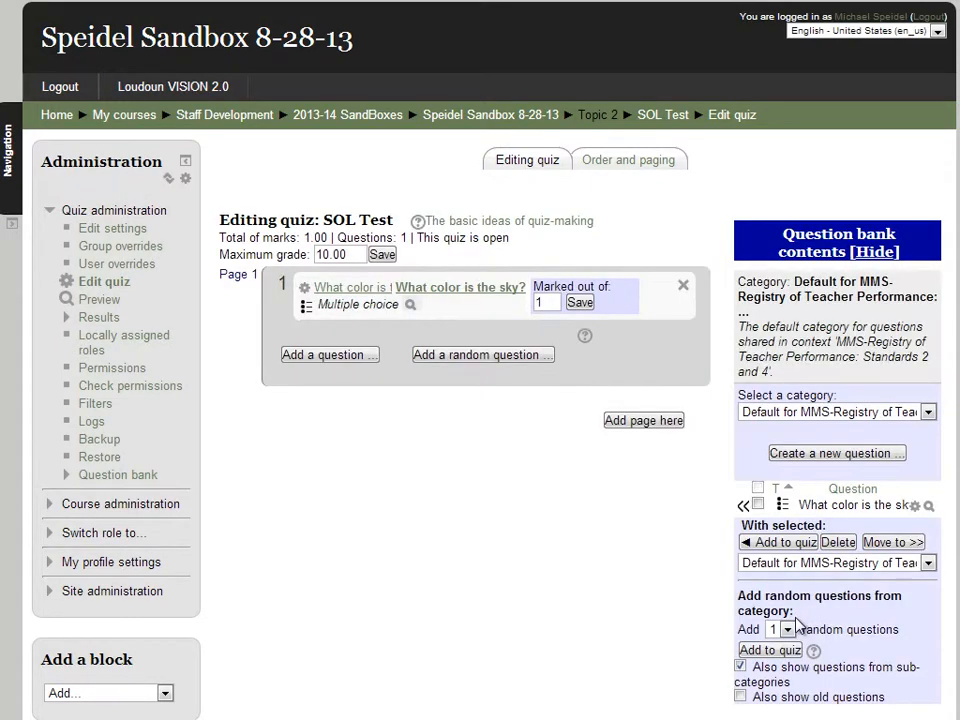
pyautogui.click(929, 414)
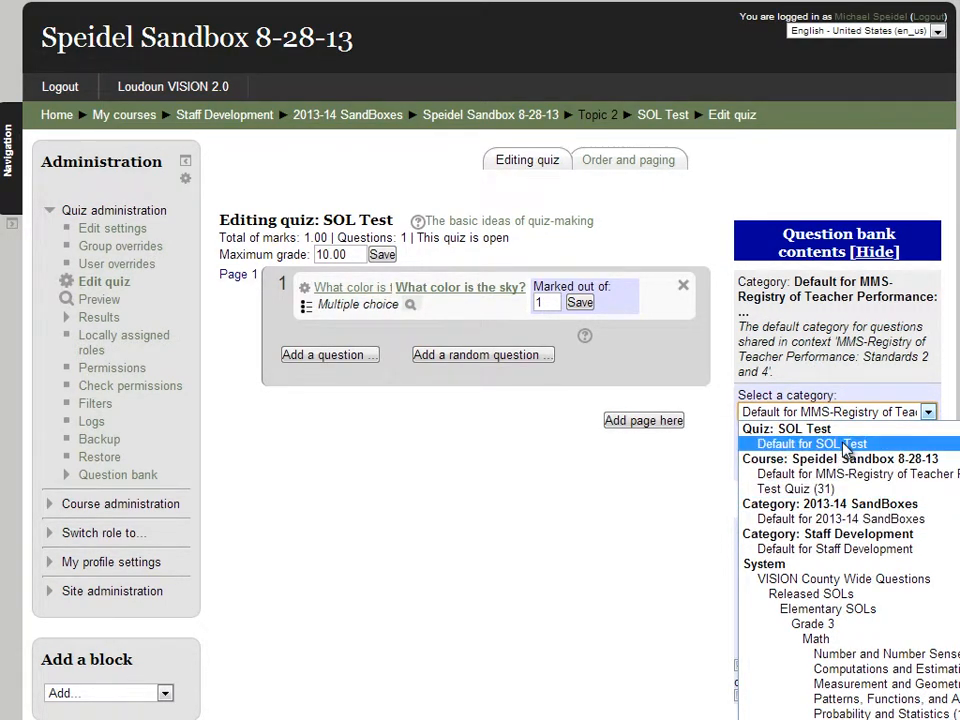
pyautogui.scroll(-2, 790, 530)
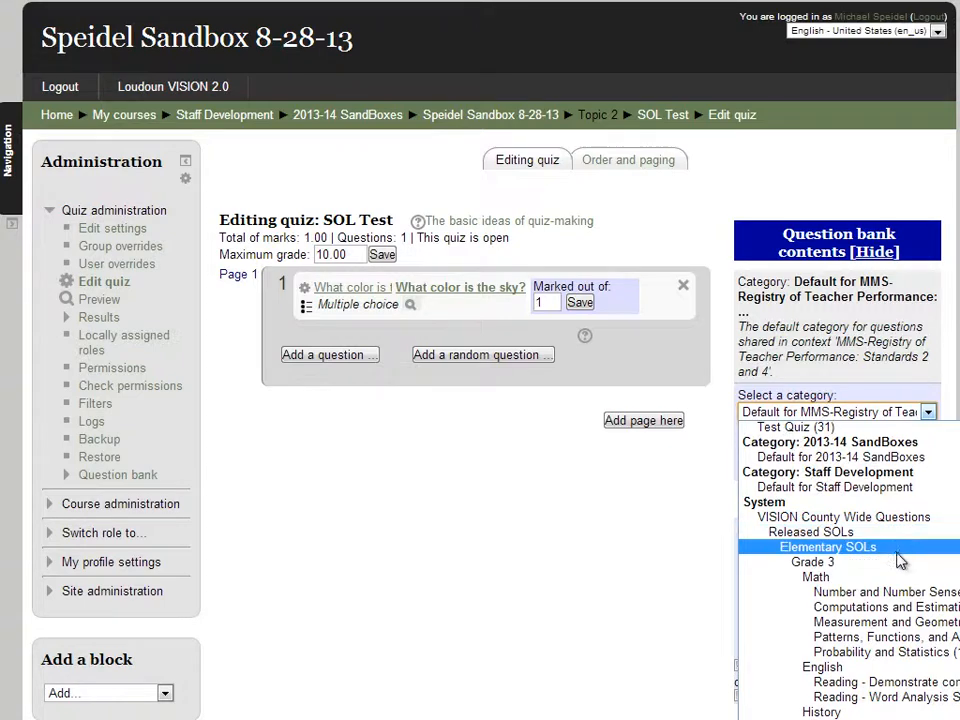
pyautogui.scroll(-4, 890, 505)
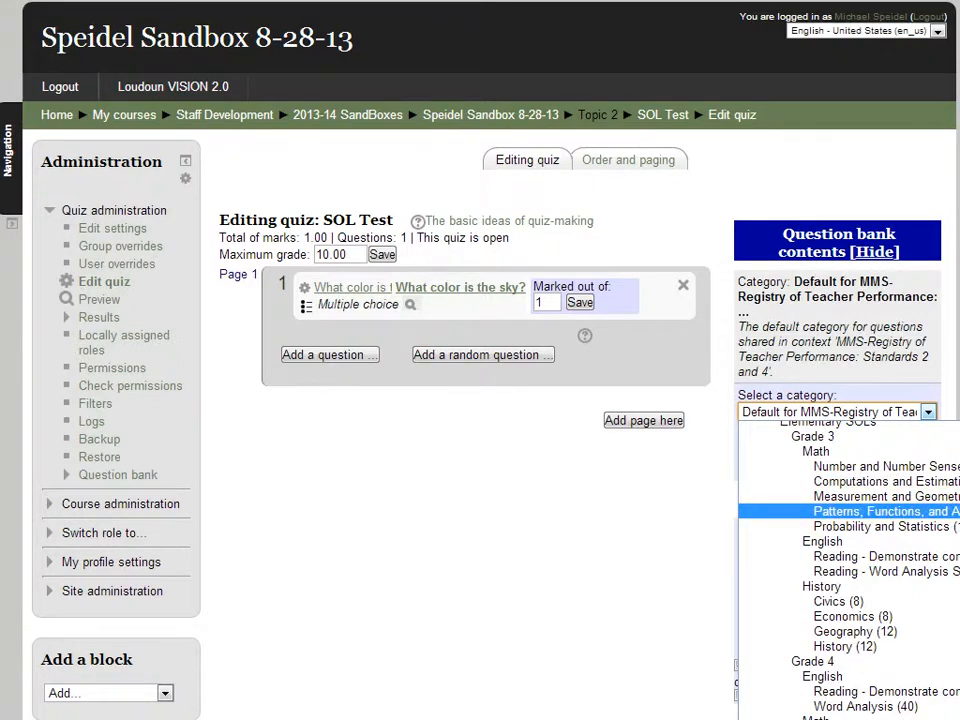
pyautogui.scroll(-4, 860, 540)
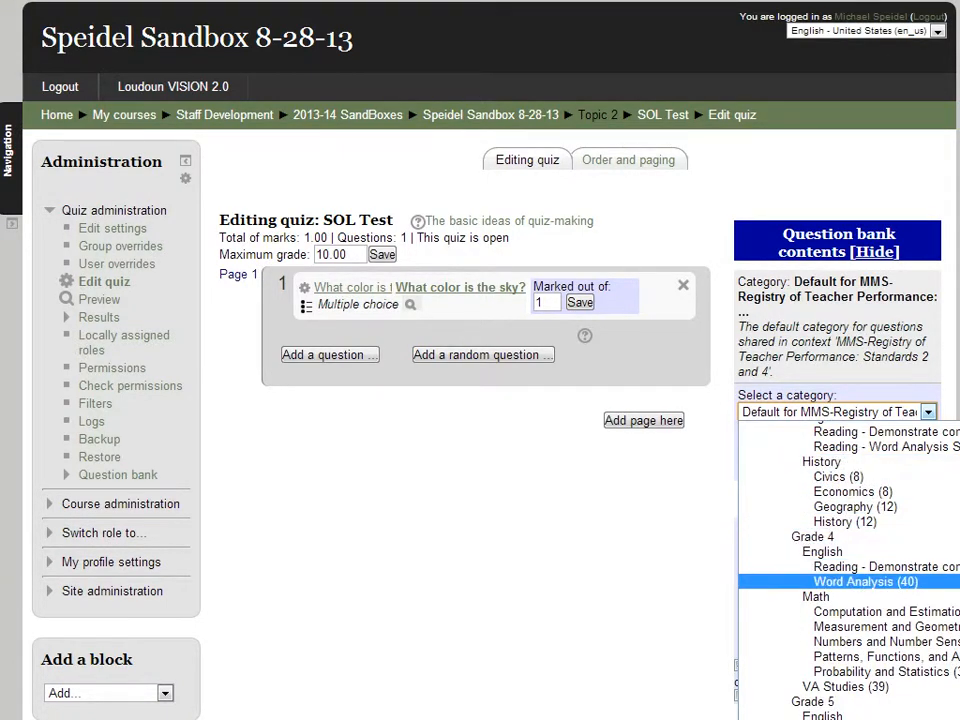
pyautogui.scroll(-12, 850, 570)
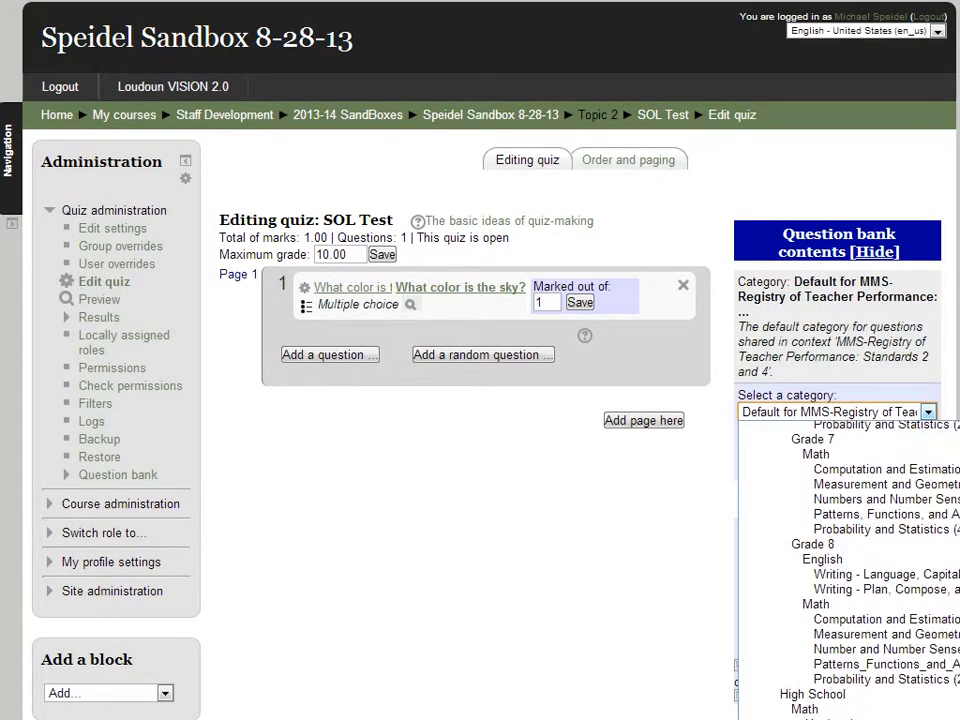
pyautogui.scroll(-14, 850, 570)
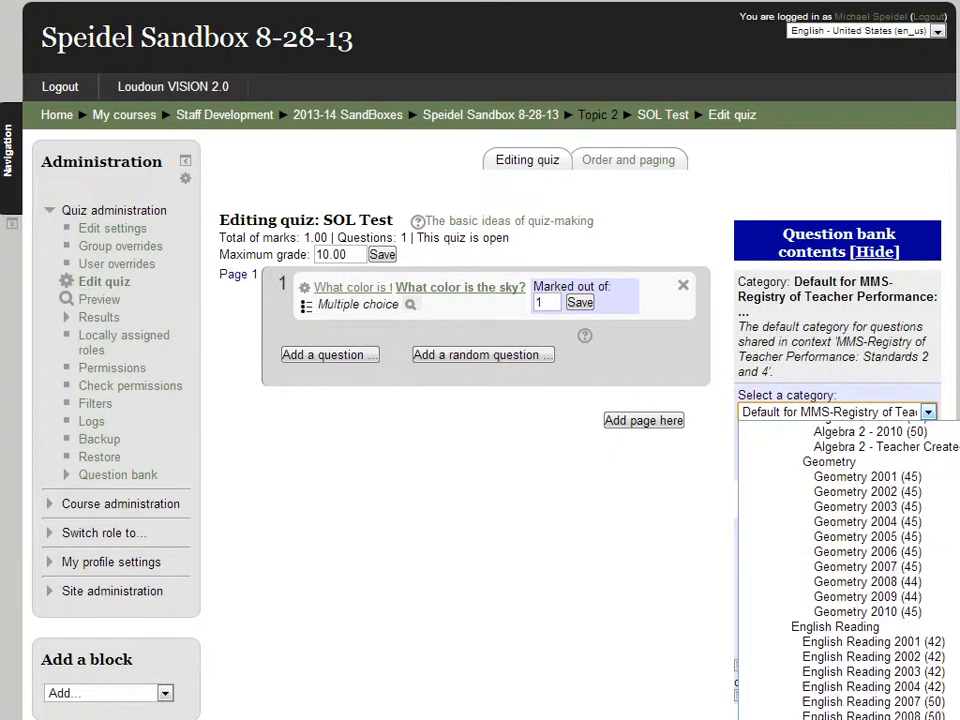
pyautogui.scroll(-10, 850, 570)
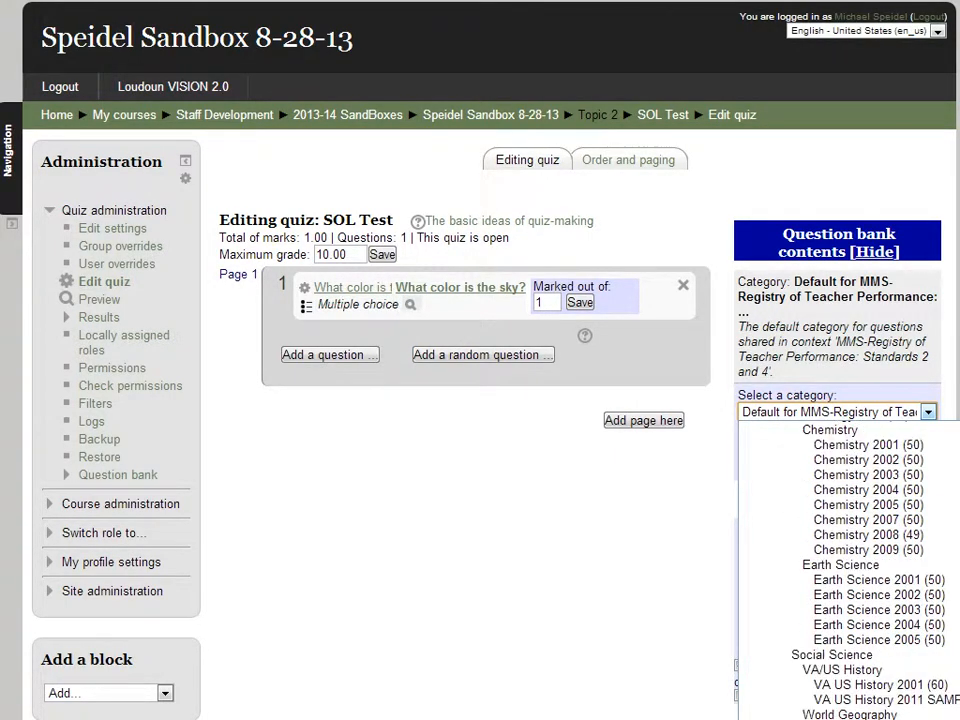
pyautogui.scroll(-8, 850, 570)
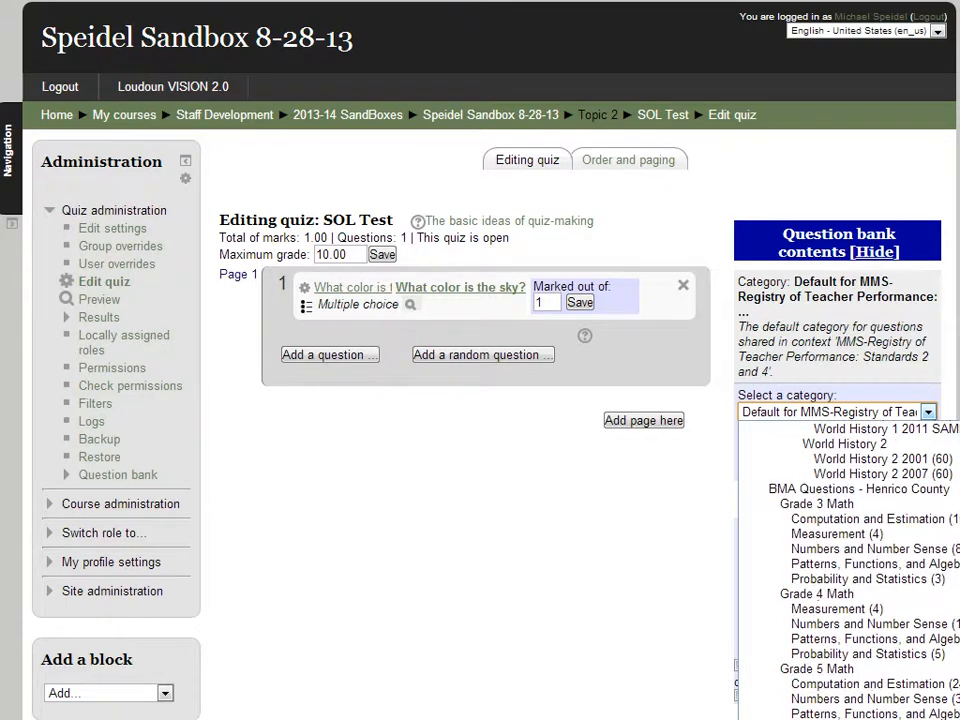
pyautogui.scroll(6, 850, 570)
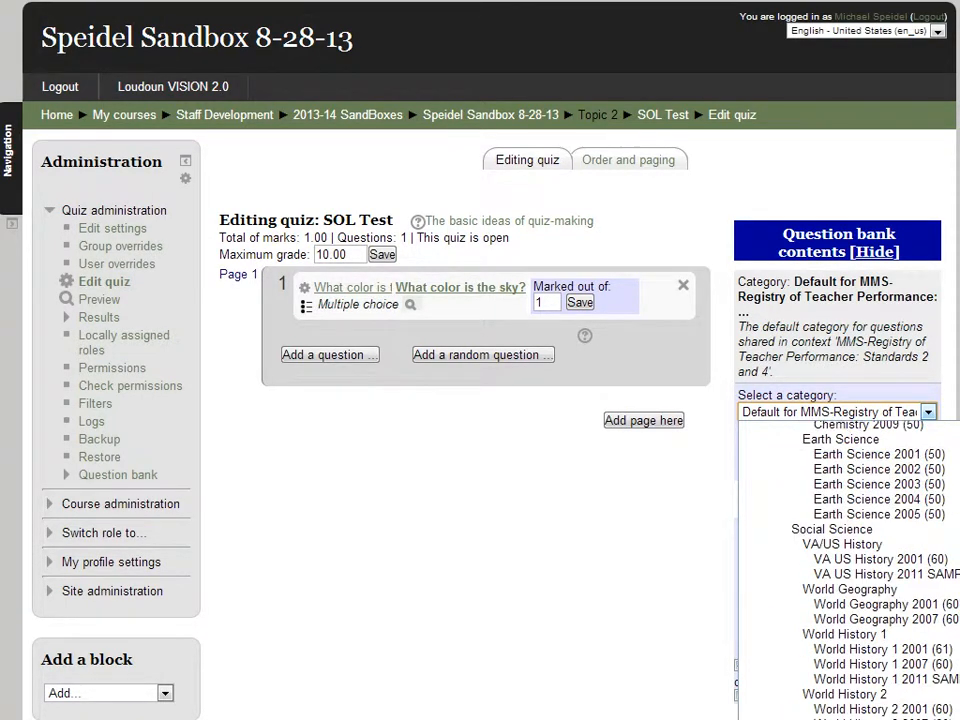
pyautogui.scroll(3, 850, 570)
pyautogui.scroll(15, 850, 570)
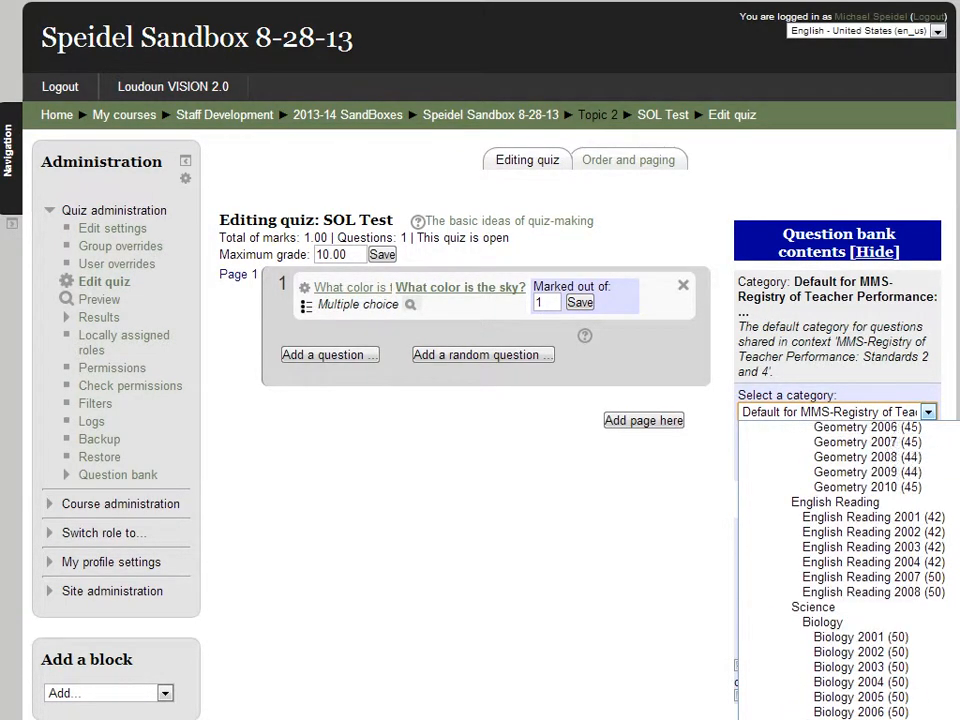
pyautogui.scroll(10, 850, 570)
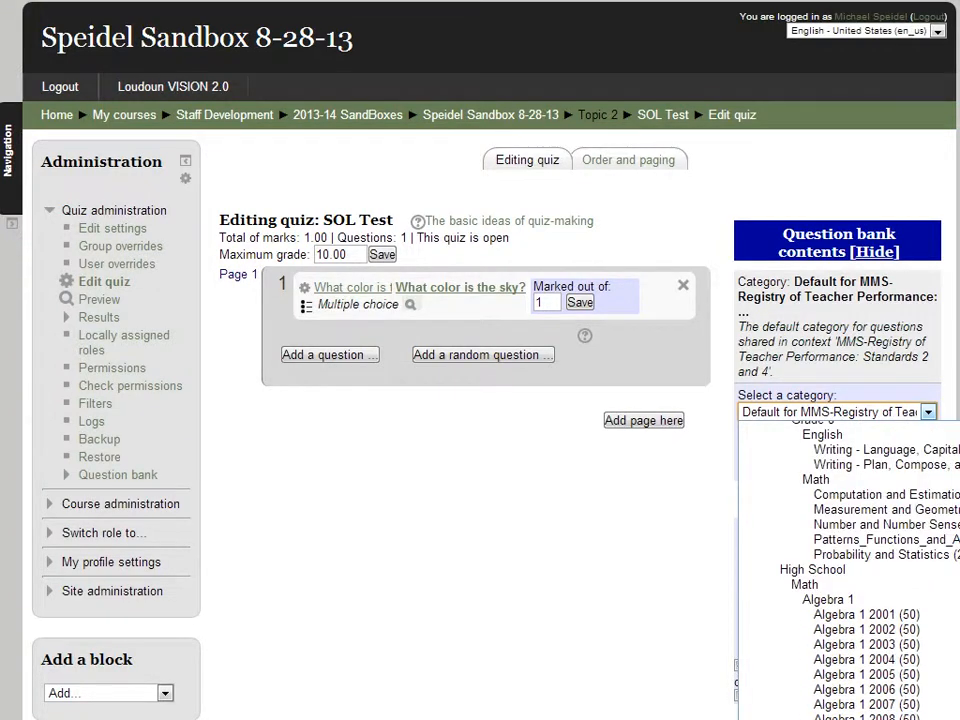
pyautogui.scroll(2, 850, 570)
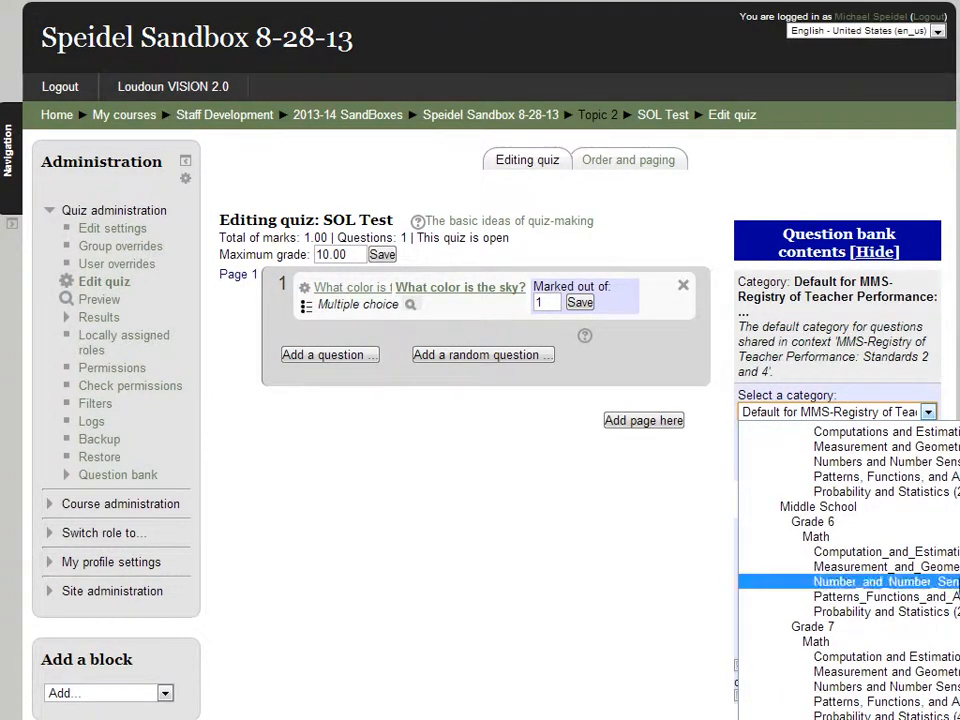
pyautogui.click(898, 560)
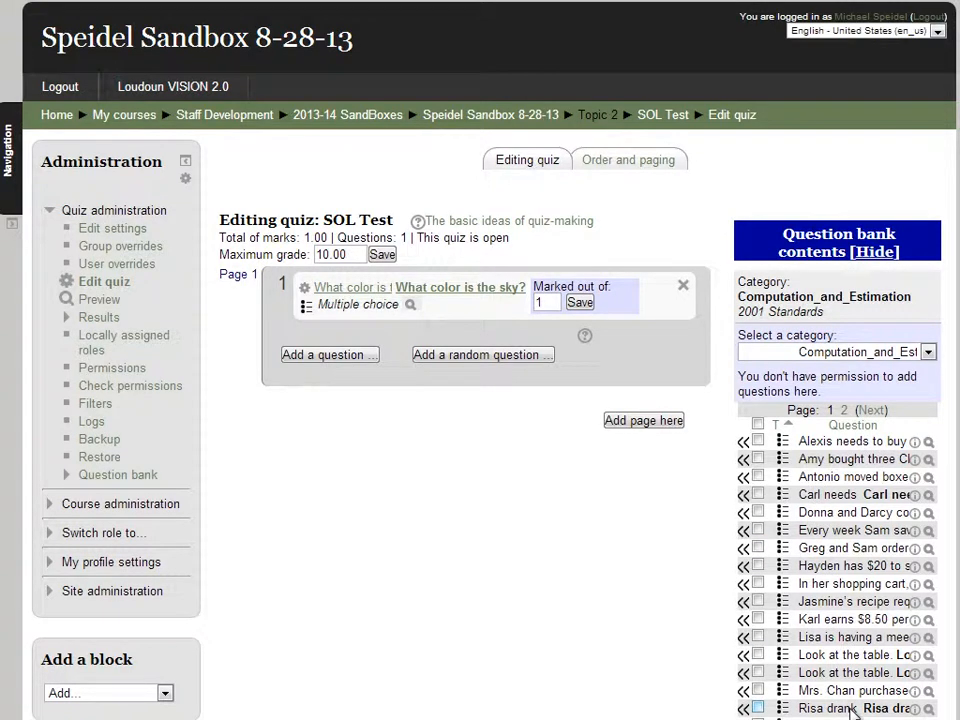
pyautogui.click(928, 442)
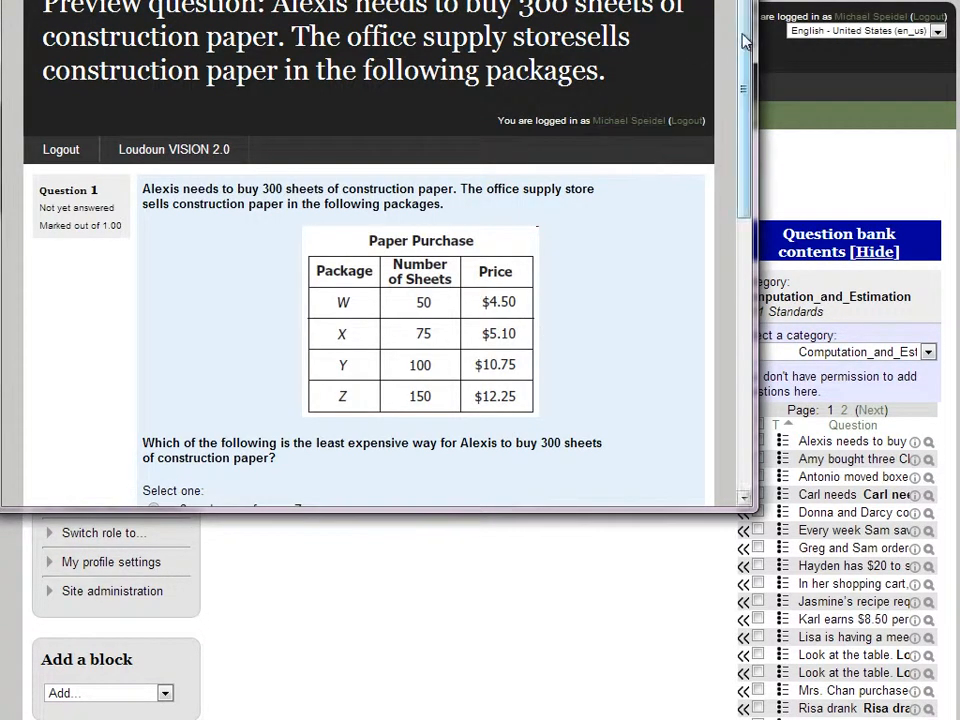
pyautogui.moveTo(745, 25); pyautogui.dragTo(746, 242)
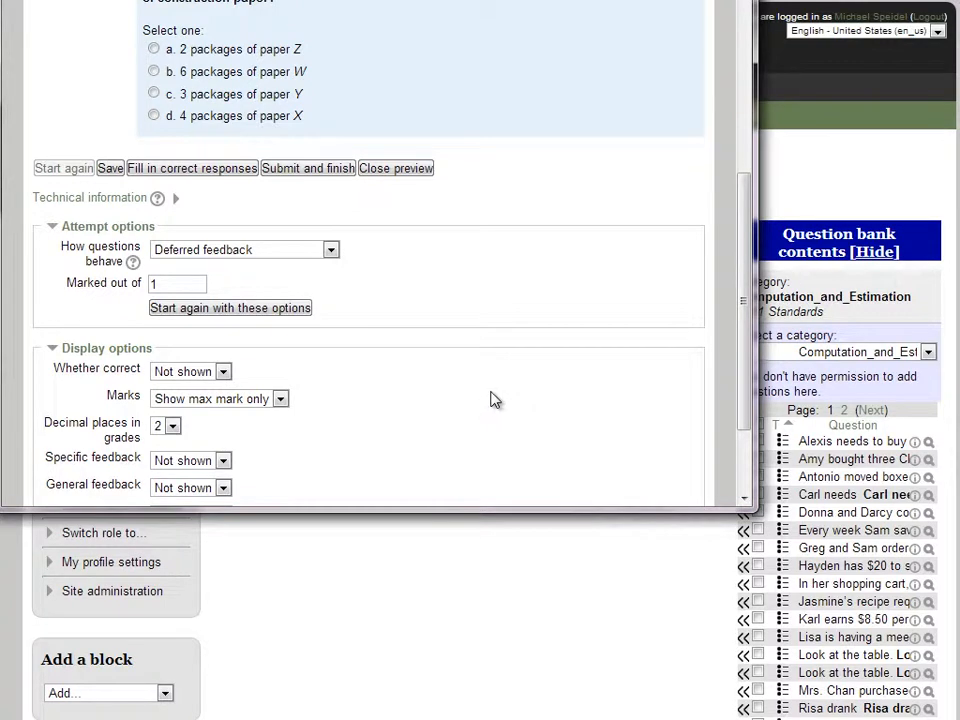
pyautogui.click(736, 1)
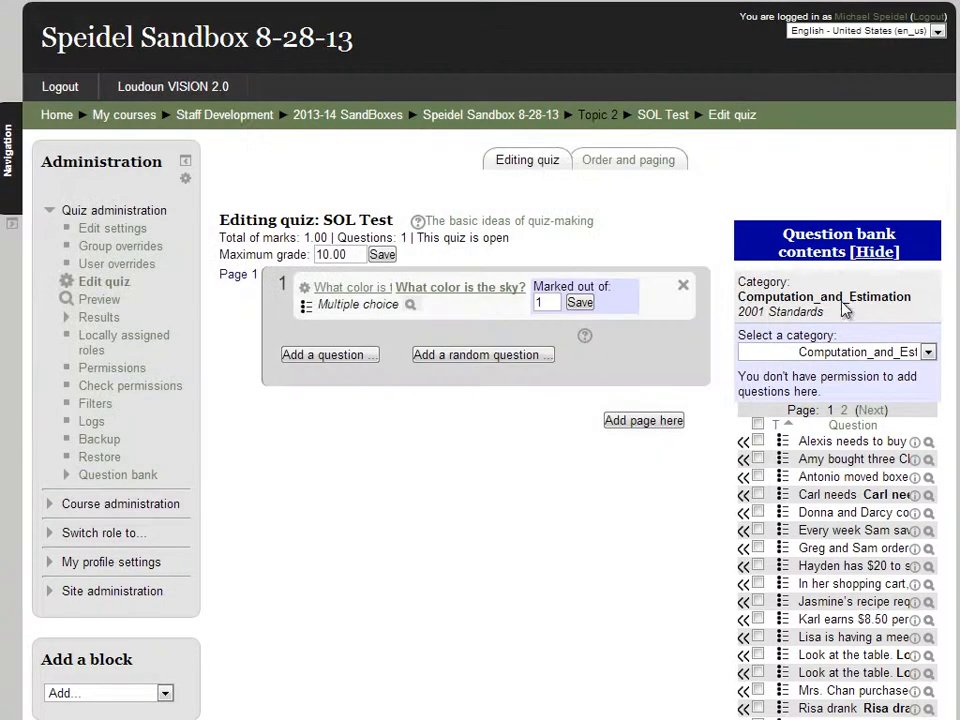
# Add the Alexis, Antonio, Every week Sam, Hayden and Jasmine questions, moving Alexis to first place
pyautogui.click(743, 442)
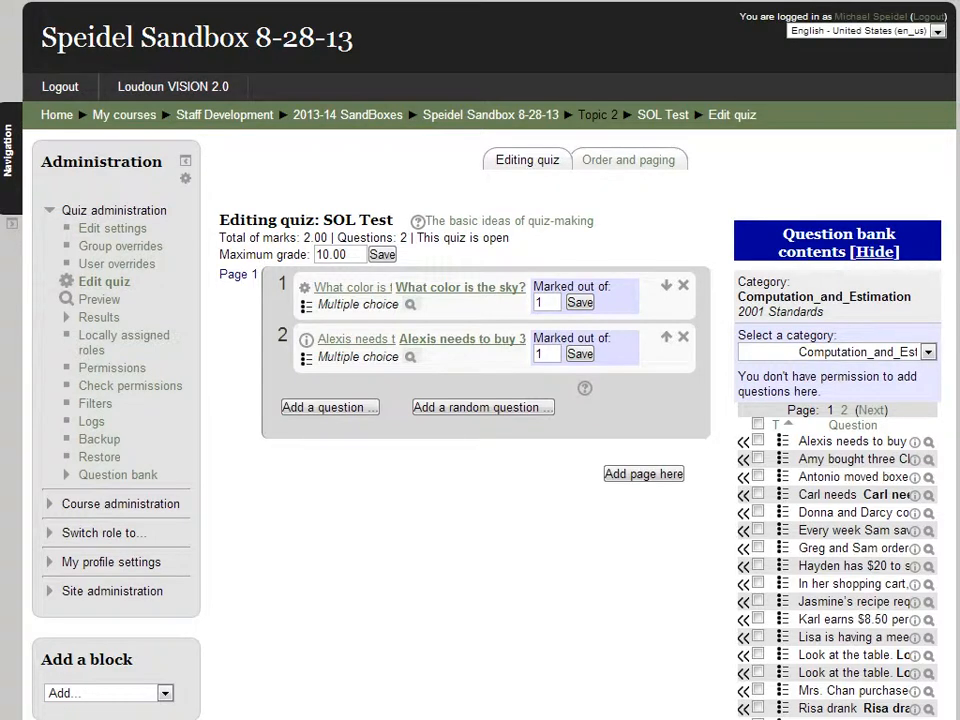
pyautogui.click(759, 477)
pyautogui.click(758, 529)
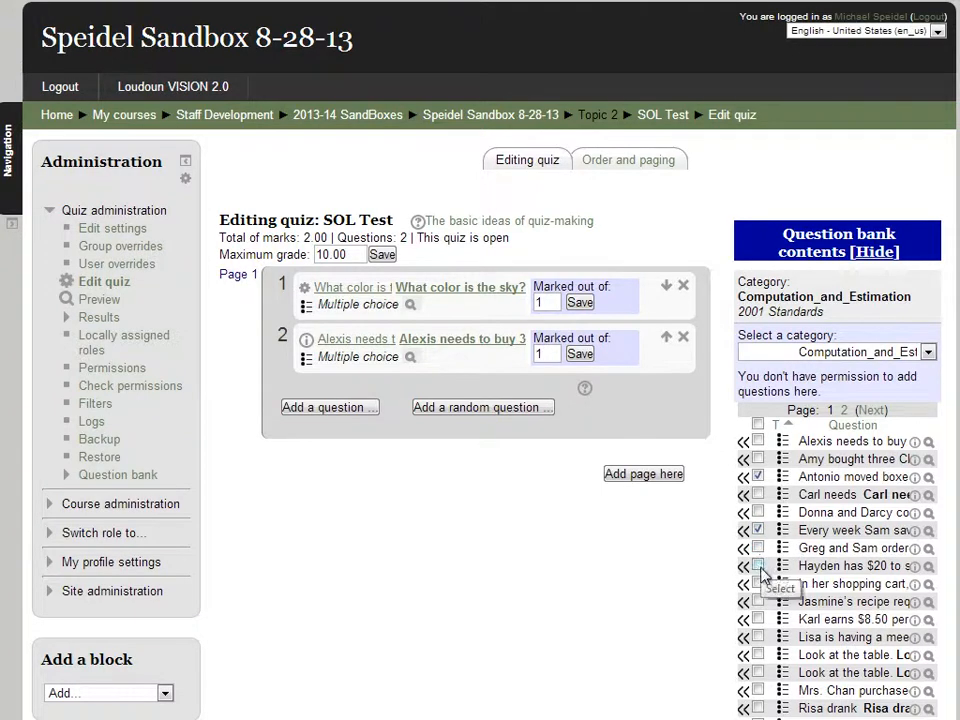
pyautogui.click(759, 565)
pyautogui.click(758, 601)
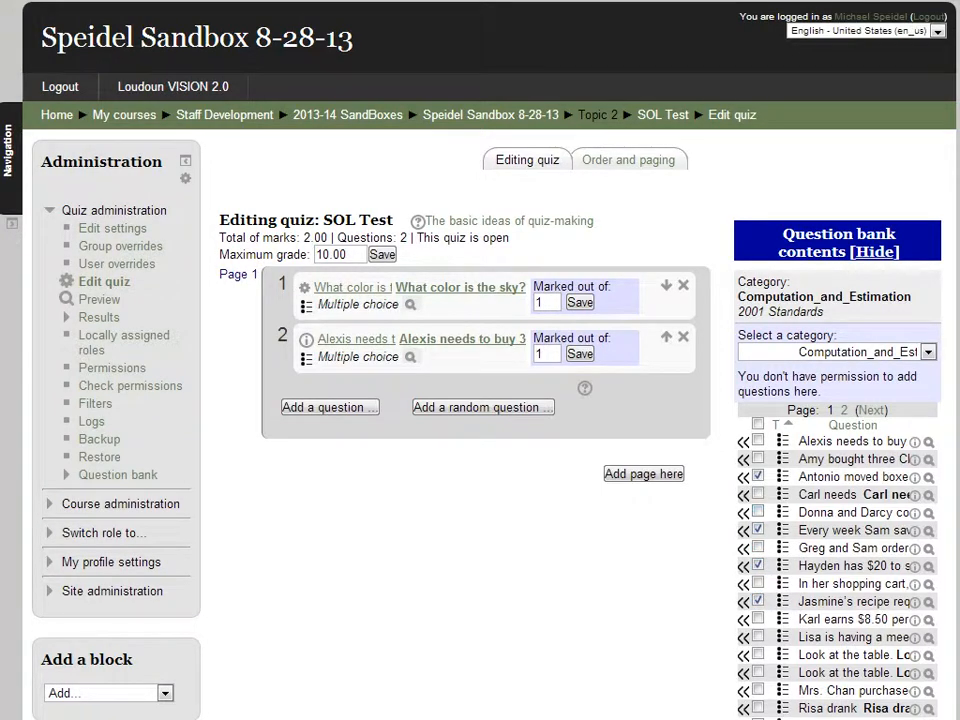
pyautogui.scroll(-3, 789, 537)
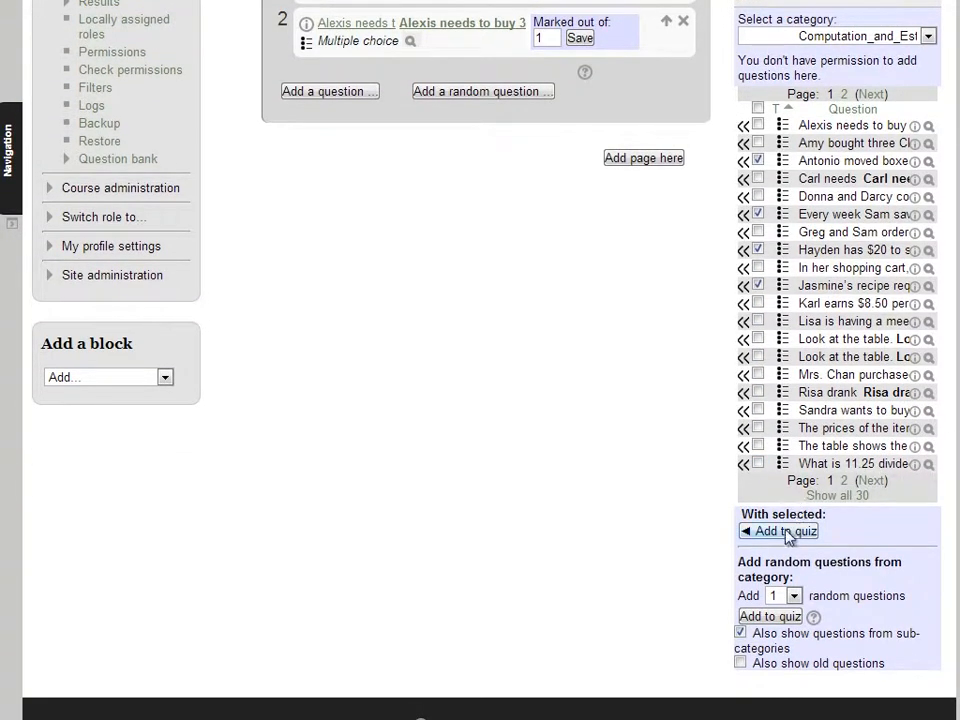
pyautogui.click(786, 532)
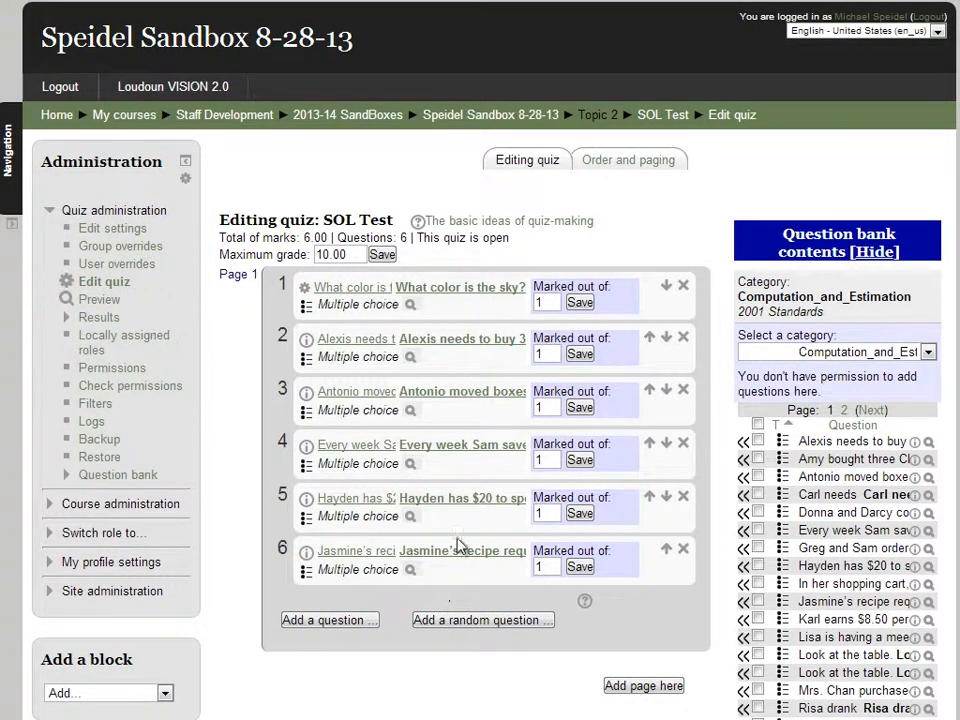
pyautogui.click(651, 339)
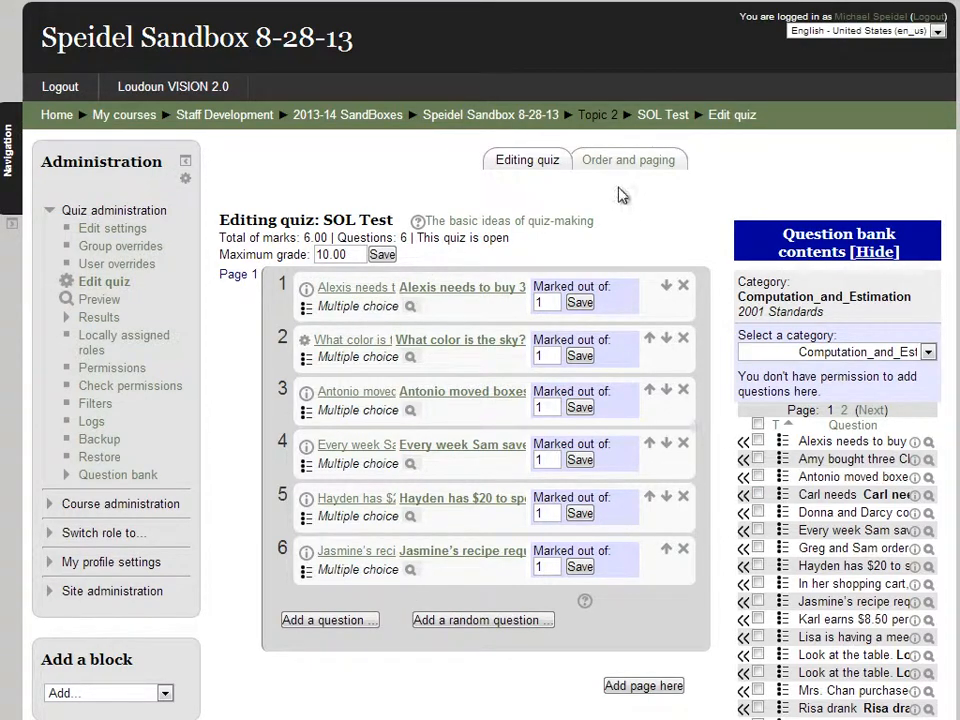
pyautogui.click(626, 162)
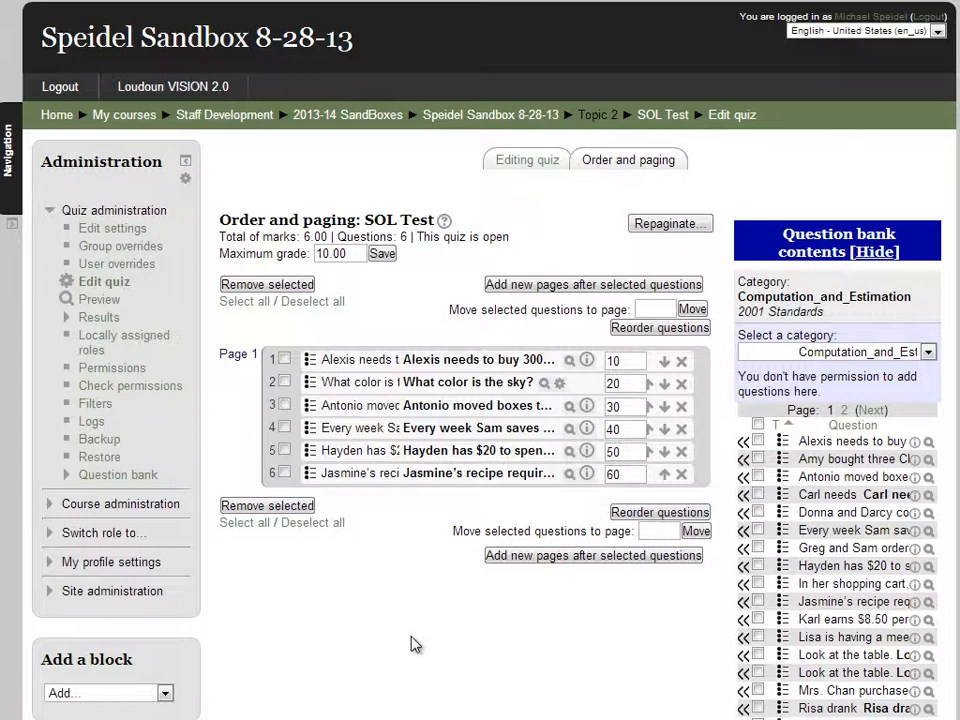
# Preview the SOL Test quiz, showing the Alexis question first of six
pyautogui.click(100, 303)
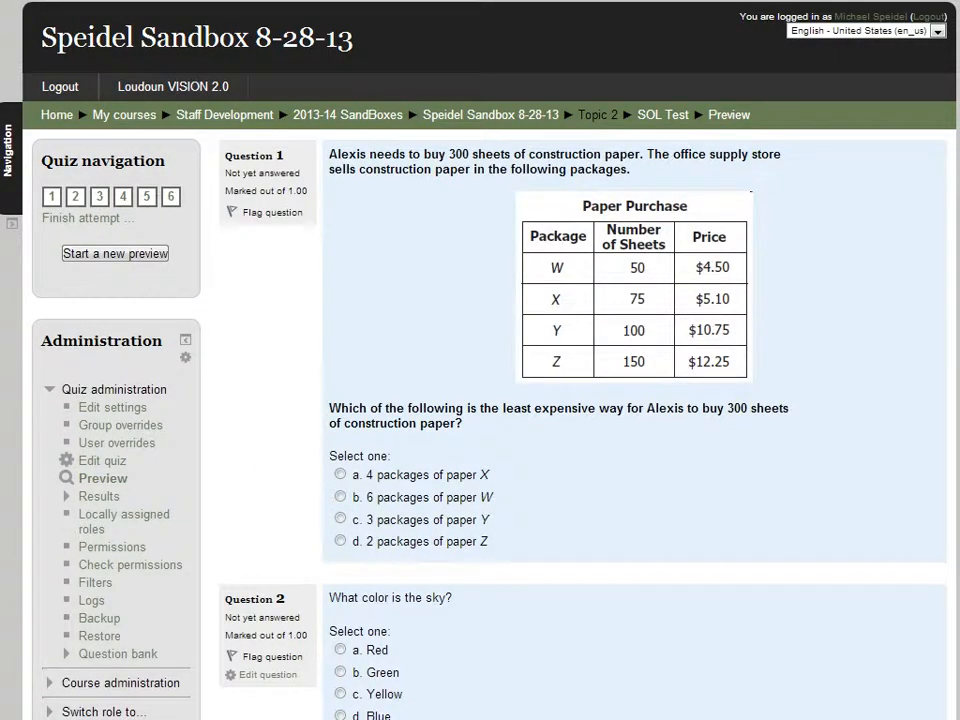
# Scroll down through all six SOL Test preview questions, then back up to the first
pyautogui.scroll(-5, 480, 400)
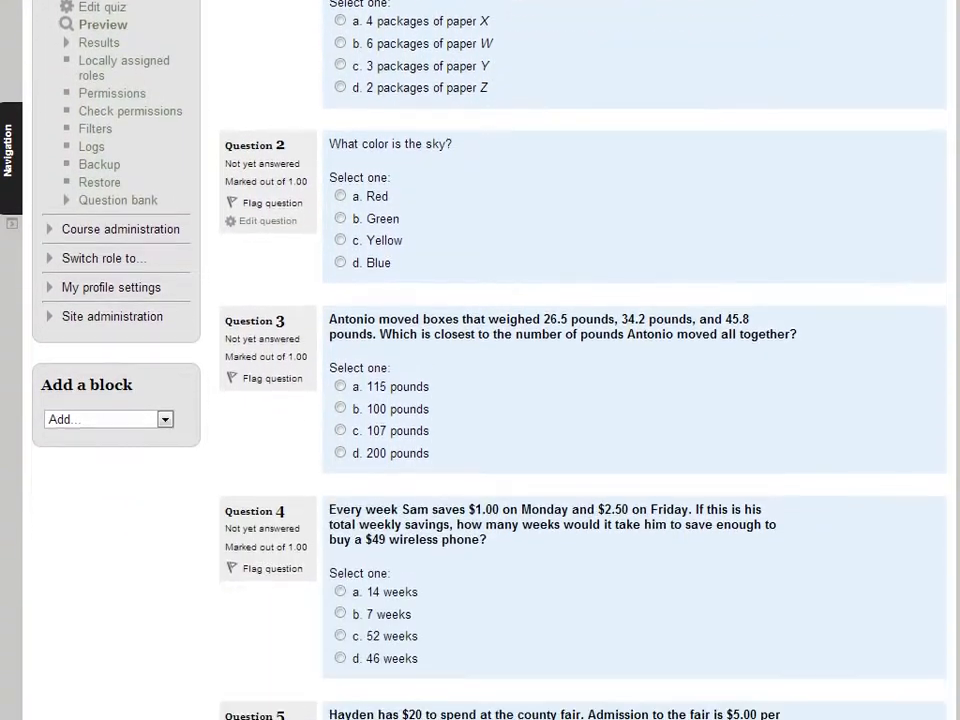
pyautogui.scroll(-7, 480, 360)
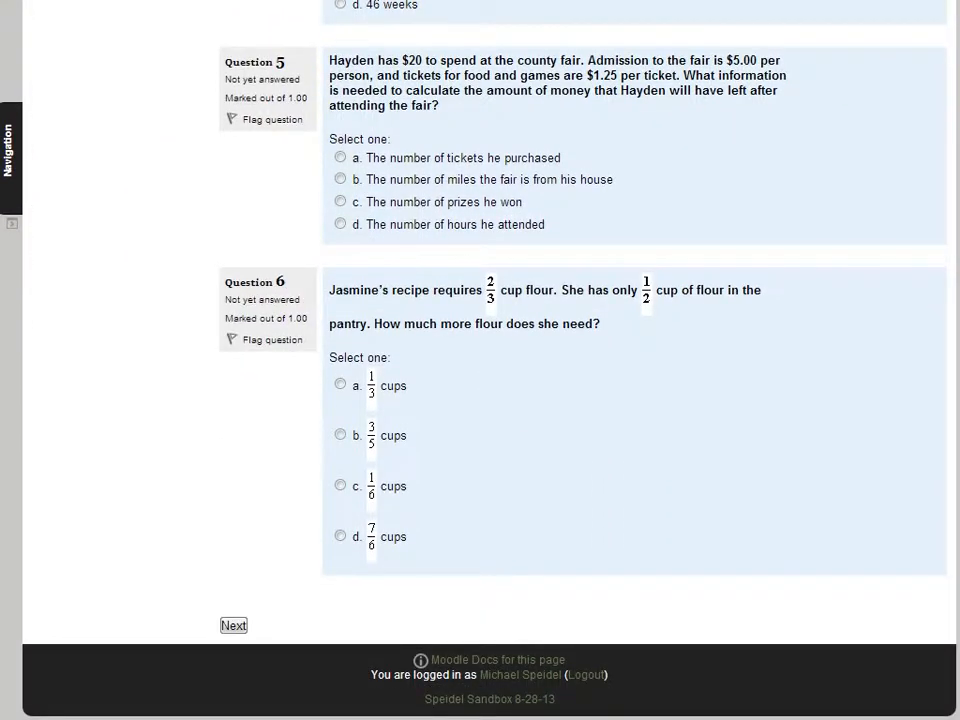
pyautogui.scroll(10, 480, 360)
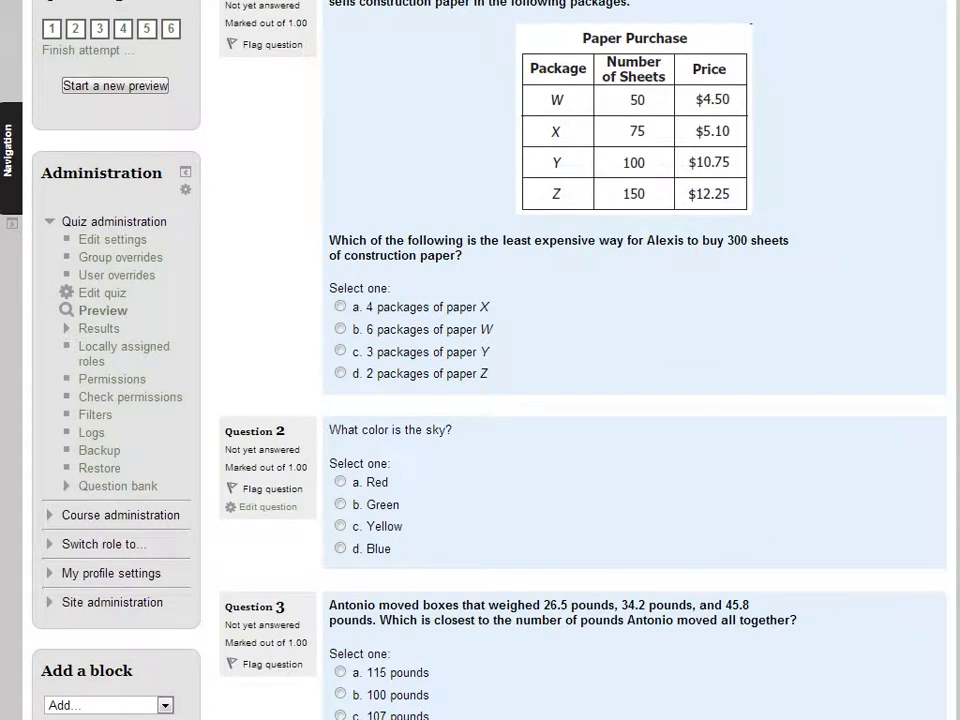
pyautogui.scroll(2, 480, 360)
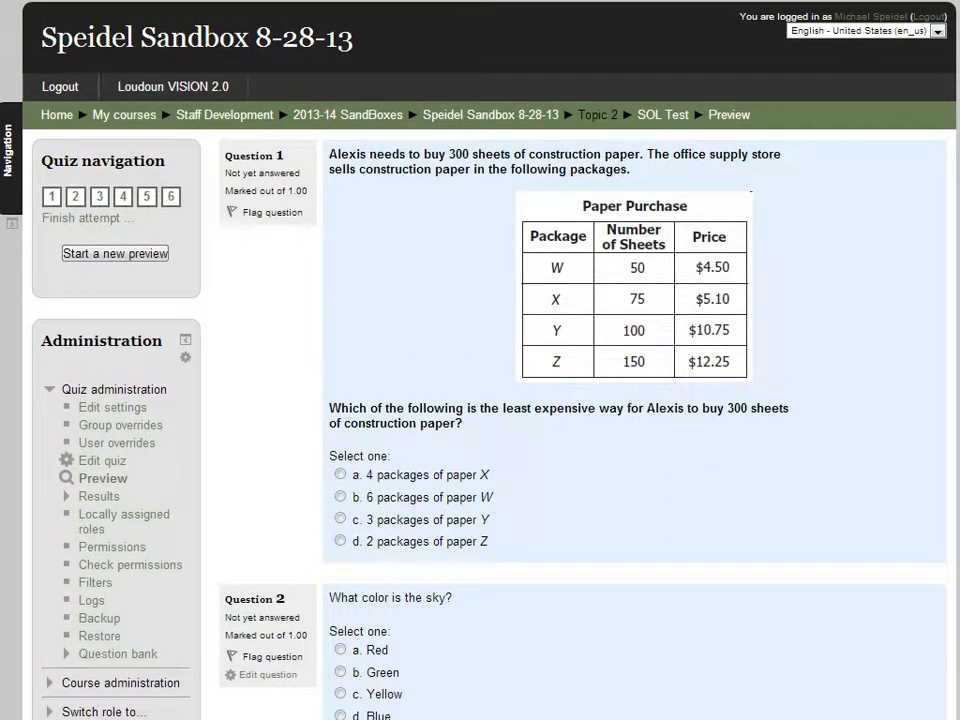